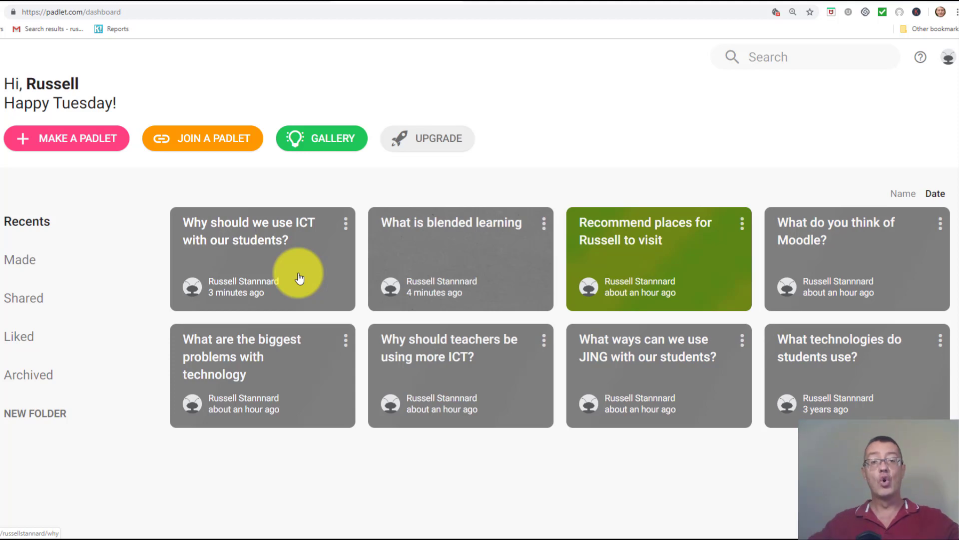
Step: Open the padlet "Why should we use ICT with our students?" and look through the posts on it
{"action": "left_click", "coordinate": [298, 278]}
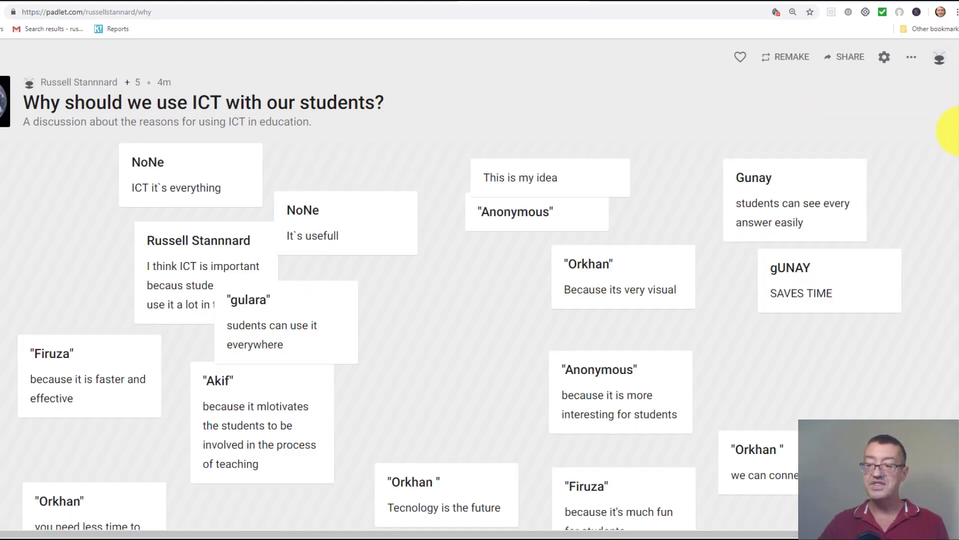
{"action": "scroll", "coordinate": [957, 195], "scroll_direction": "down", "scroll_amount": 4}
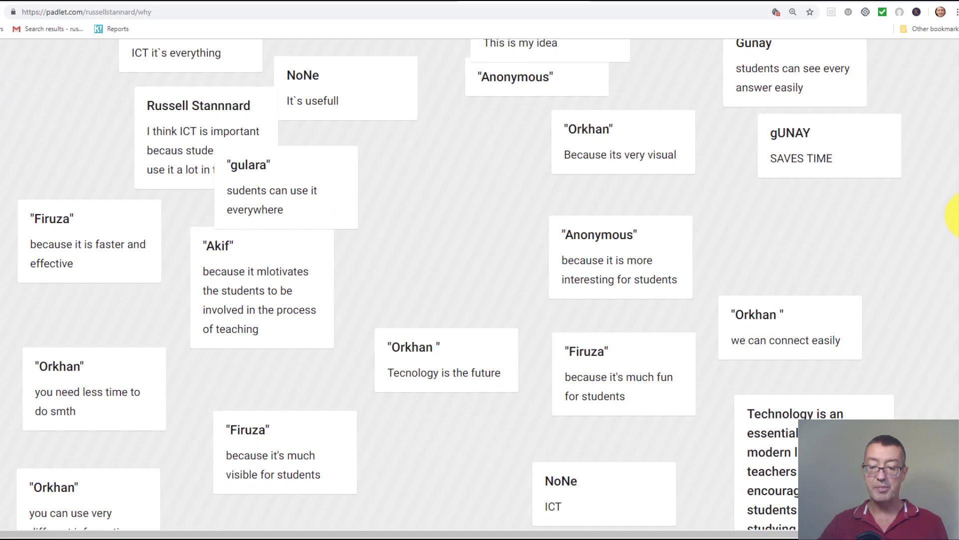
{"action": "scroll", "coordinate": [954, 251], "scroll_direction": "down", "scroll_amount": 2}
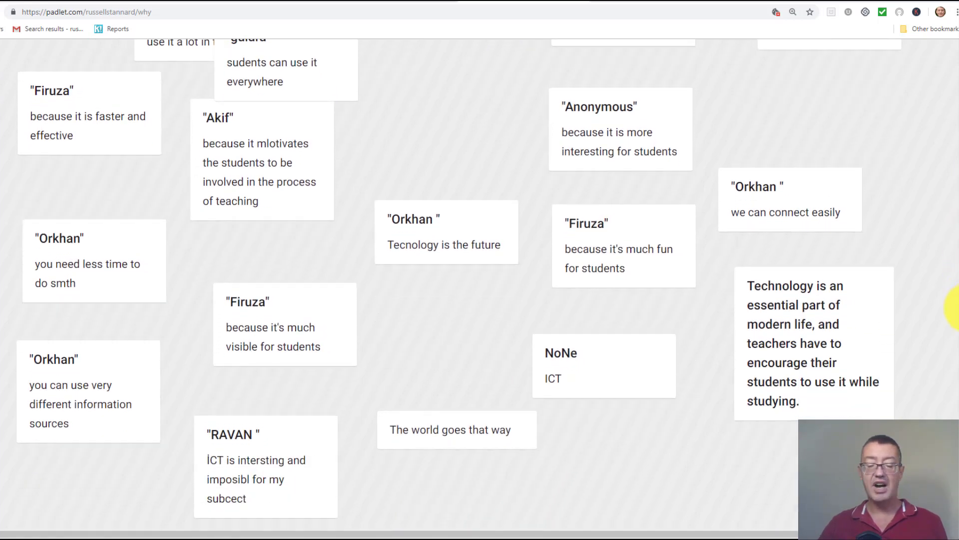
{"action": "scroll", "coordinate": [953, 299], "scroll_direction": "up", "scroll_amount": 6}
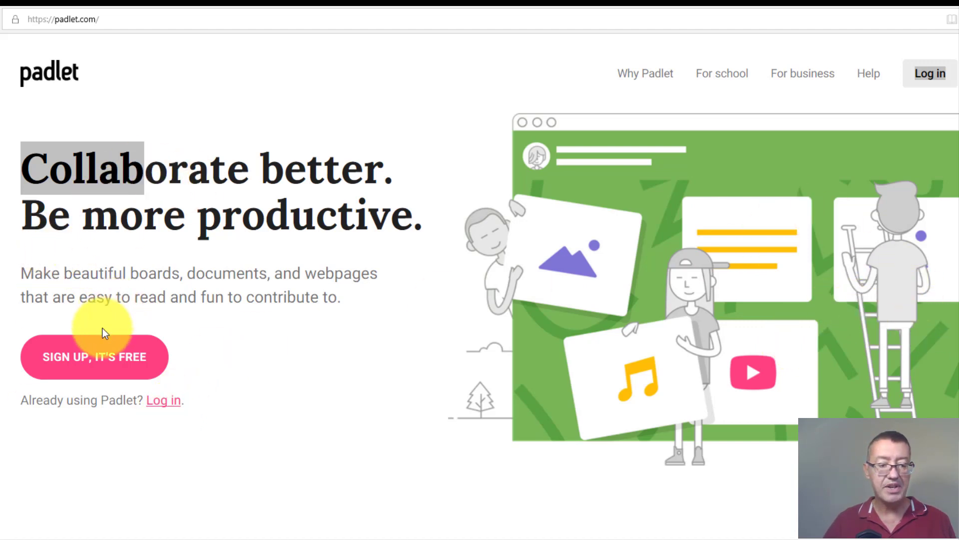
Step: Sign up for a free Padlet account with an e-mail address and account password, choosing the Basic membership
{"action": "left_click", "coordinate": [88, 368]}
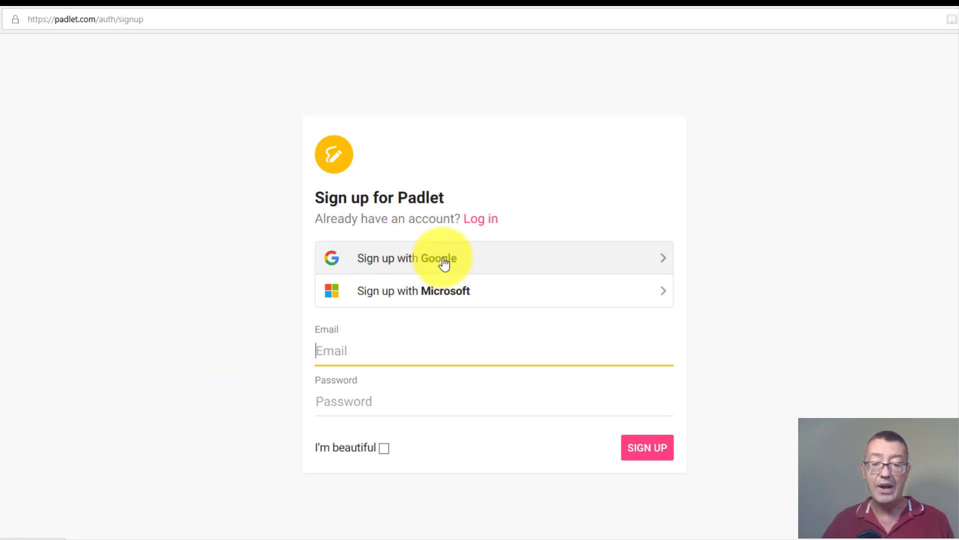
{"action": "left_click", "coordinate": [350, 346]}
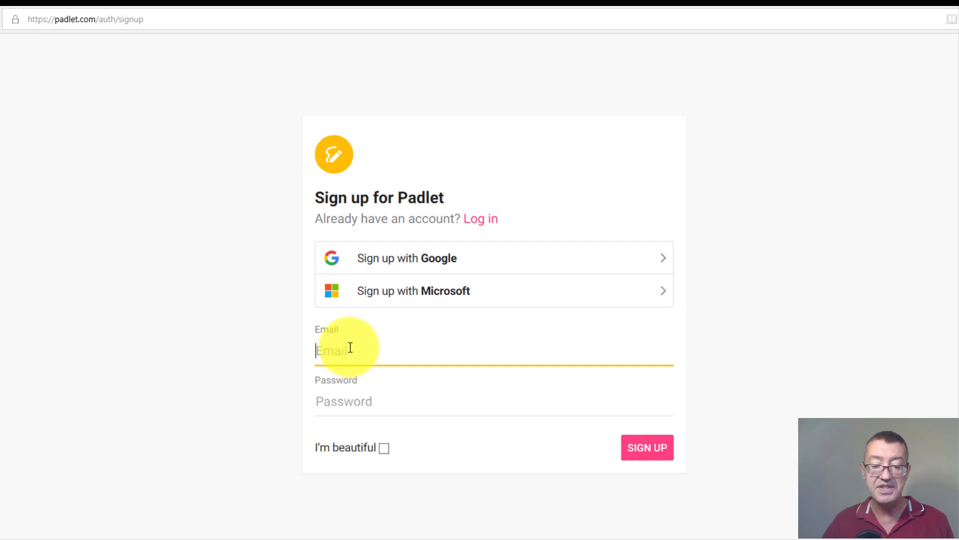
{"action": "left_click", "coordinate": [360, 413]}
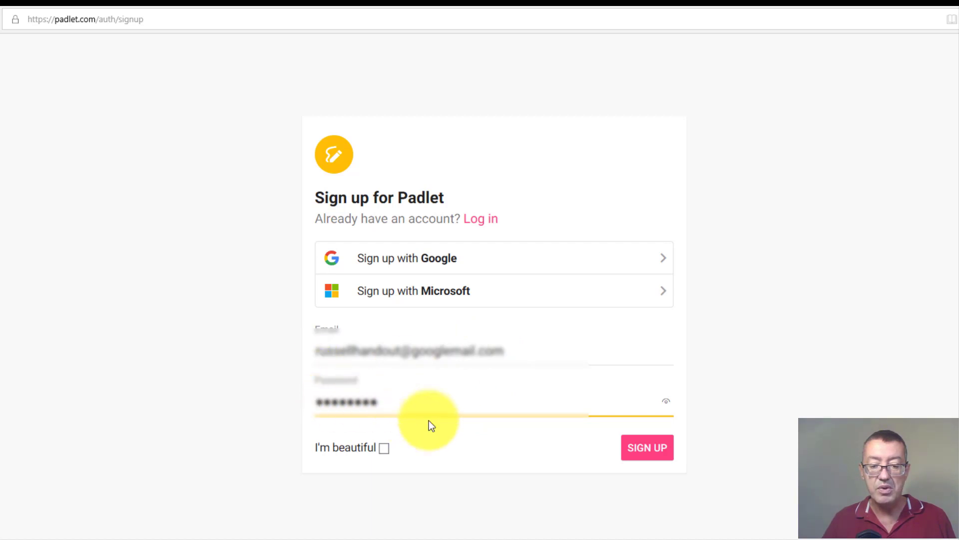
{"action": "left_click", "coordinate": [645, 449]}
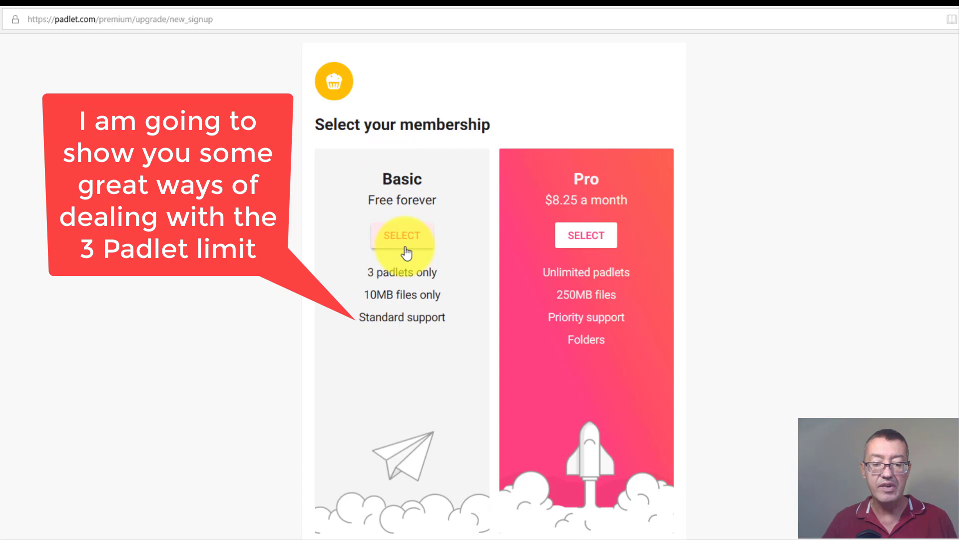
{"action": "left_click", "coordinate": [399, 186]}
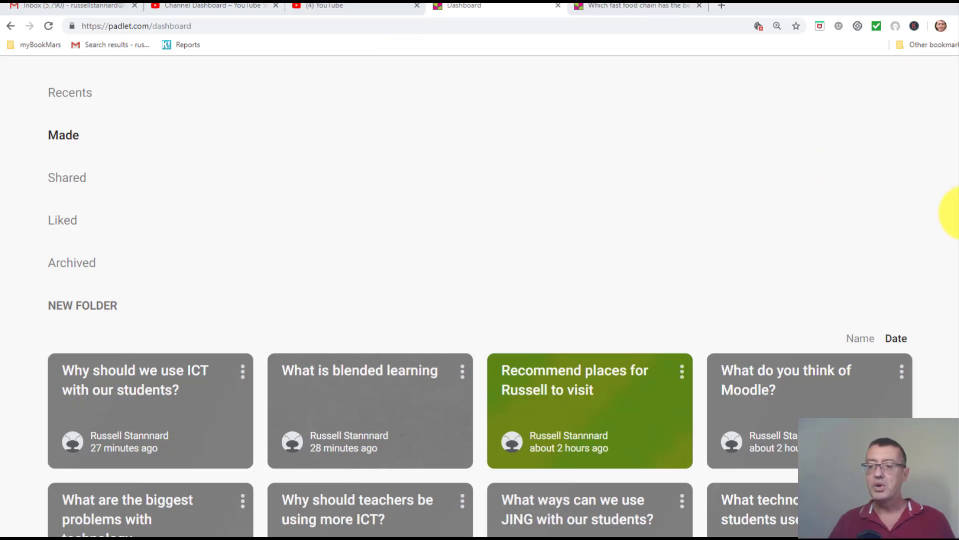
Step: Make a new padlet from the blank Grid layout
{"action": "scroll", "coordinate": [957, 120], "scroll_direction": "up", "scroll_amount": 1}
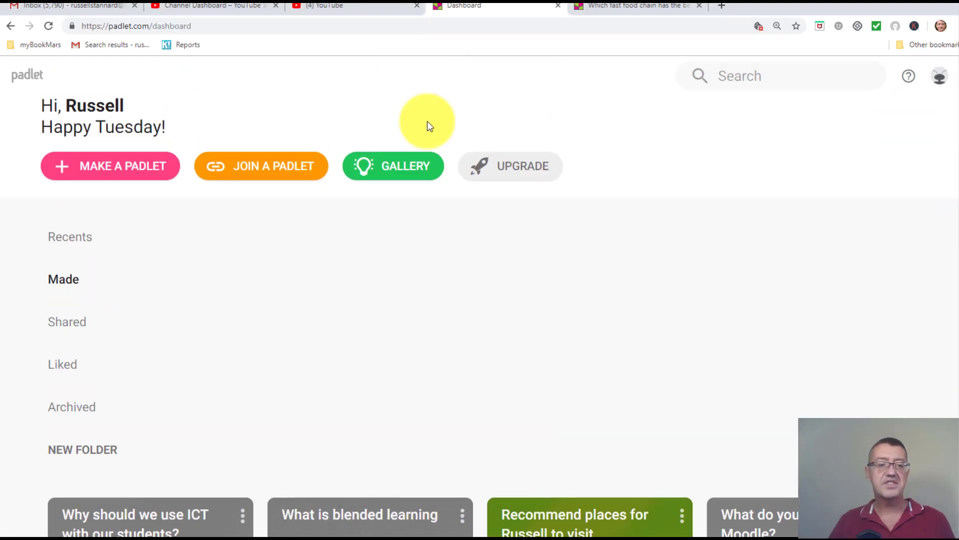
{"action": "left_click", "coordinate": [113, 174]}
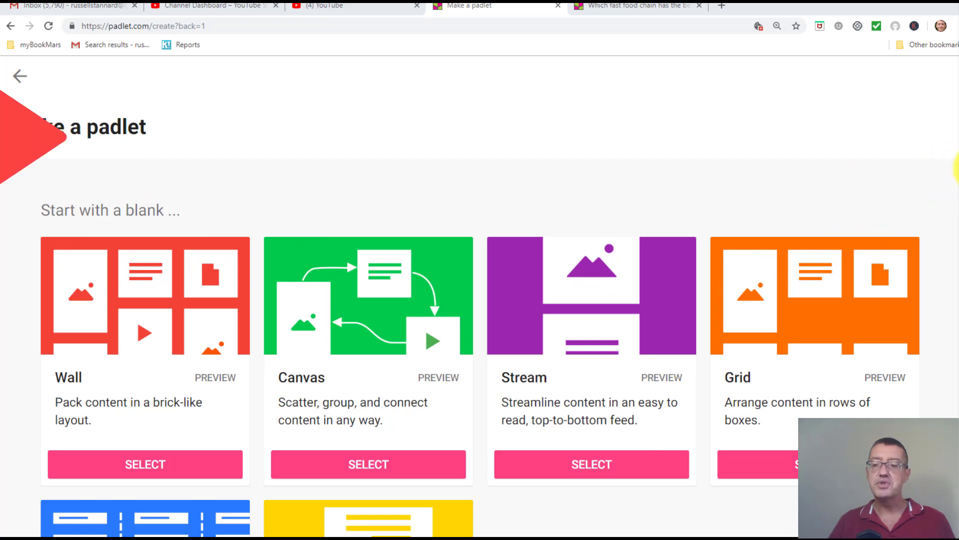
{"action": "scroll", "coordinate": [954, 185], "scroll_direction": "down", "scroll_amount": 2}
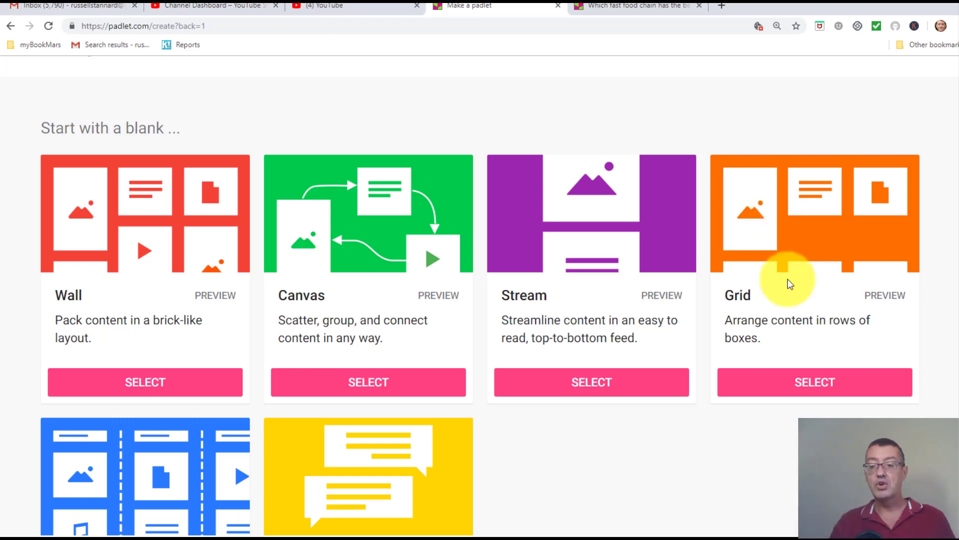
{"action": "left_click", "coordinate": [820, 389]}
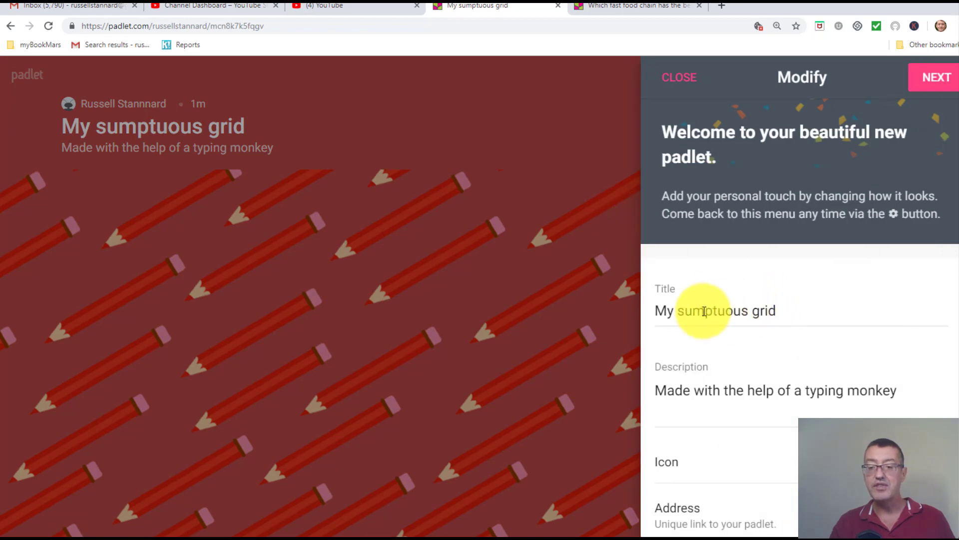
Step: Title the padlet "What technologies are people using?", describe it as "Discussion of most common technologies in education", and finish its setup
{"action": "left_click", "coordinate": [682, 312]}
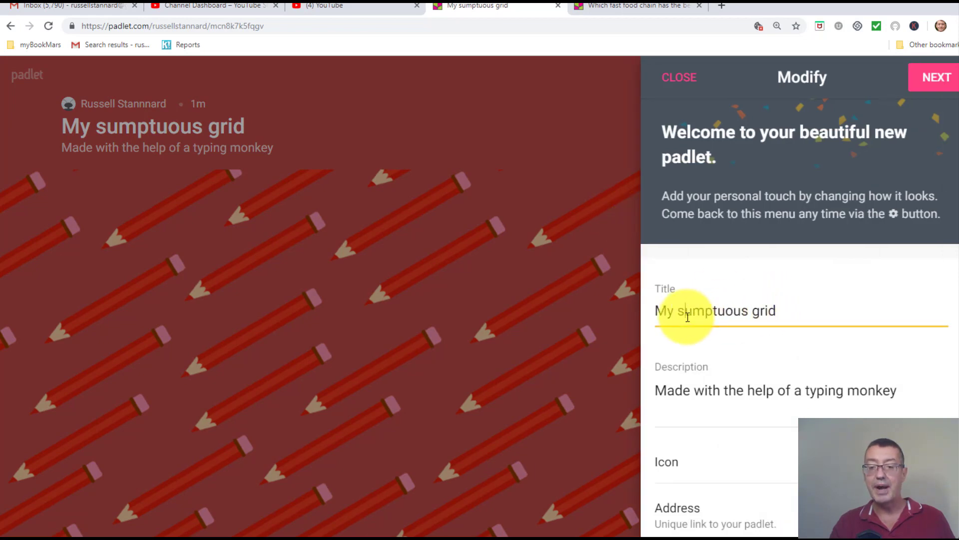
{"action": "left_click", "coordinate": [681, 378]}
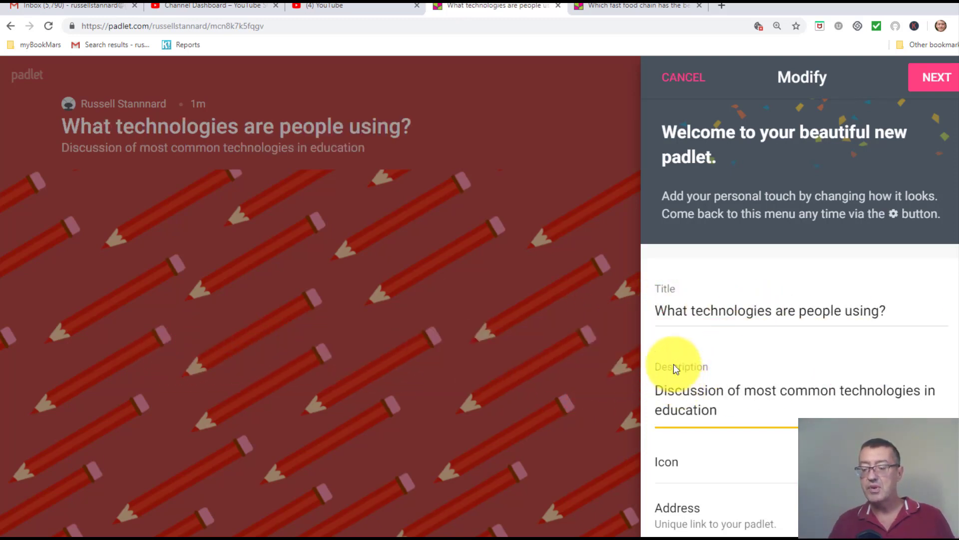
{"action": "scroll", "coordinate": [933, 235], "scroll_direction": "down", "scroll_amount": 12}
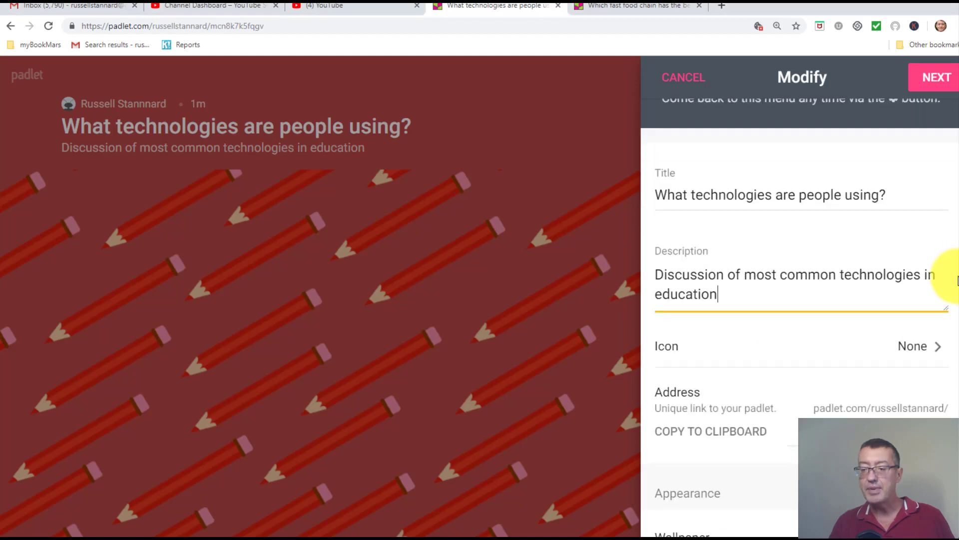
{"action": "scroll", "coordinate": [800, 300], "scroll_direction": "down", "scroll_amount": 1}
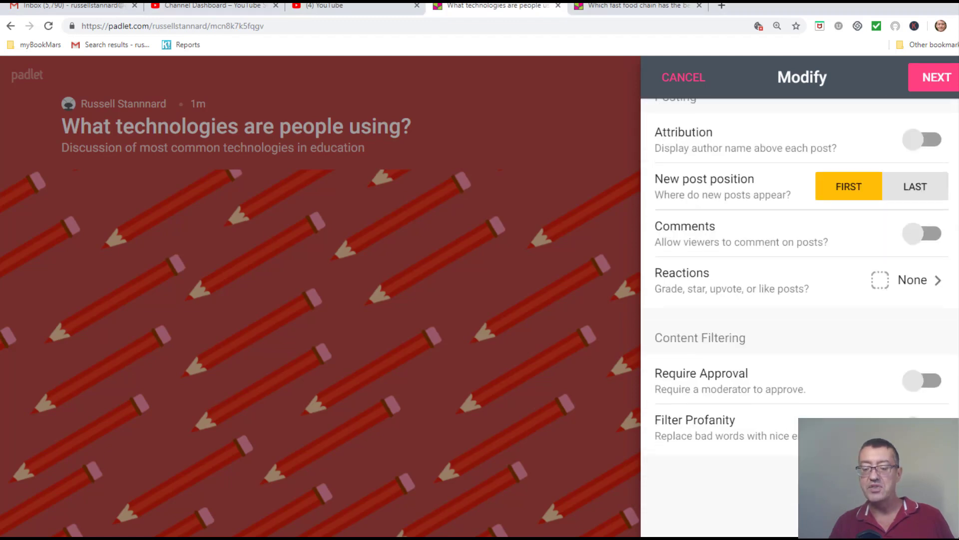
{"action": "scroll", "coordinate": [936, 407], "scroll_direction": "up", "scroll_amount": 12}
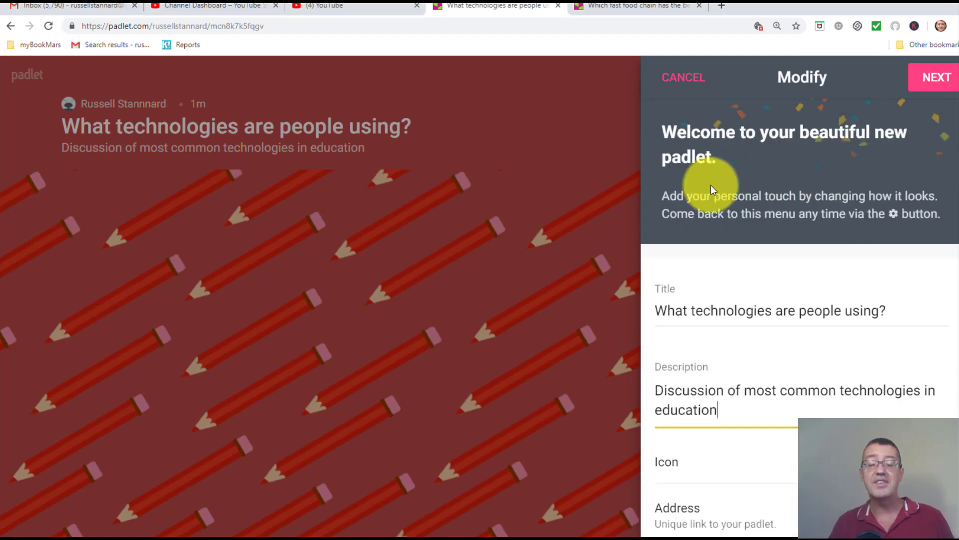
{"action": "left_click", "coordinate": [944, 79]}
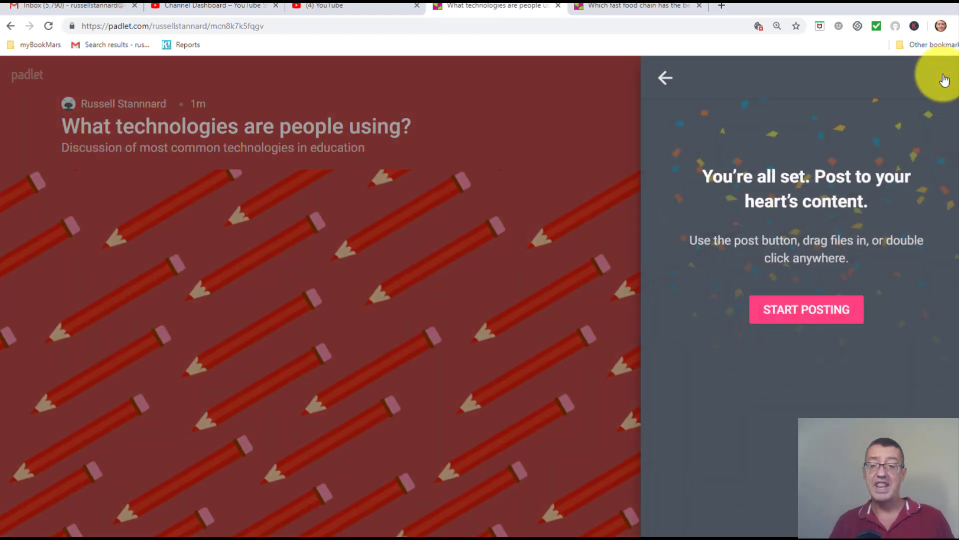
{"action": "left_click", "coordinate": [817, 310]}
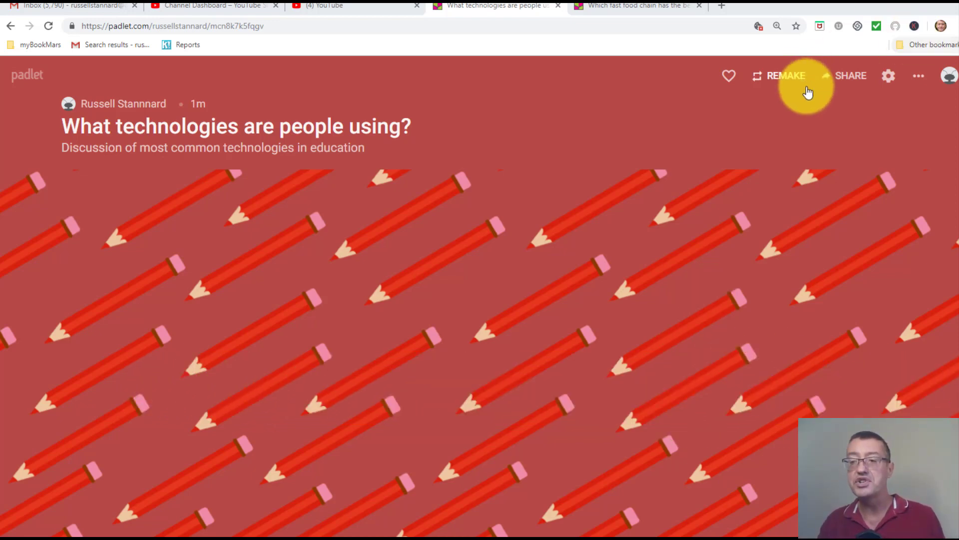
Step: Change the new padlet's privacy to Public, save it and return to the sharing options
{"action": "left_click", "coordinate": [842, 76]}
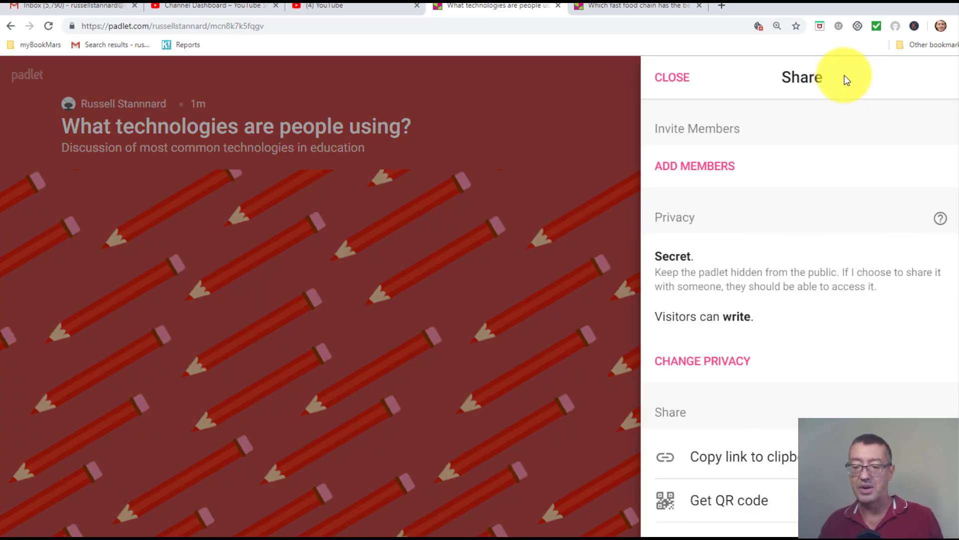
{"action": "left_click", "coordinate": [688, 364]}
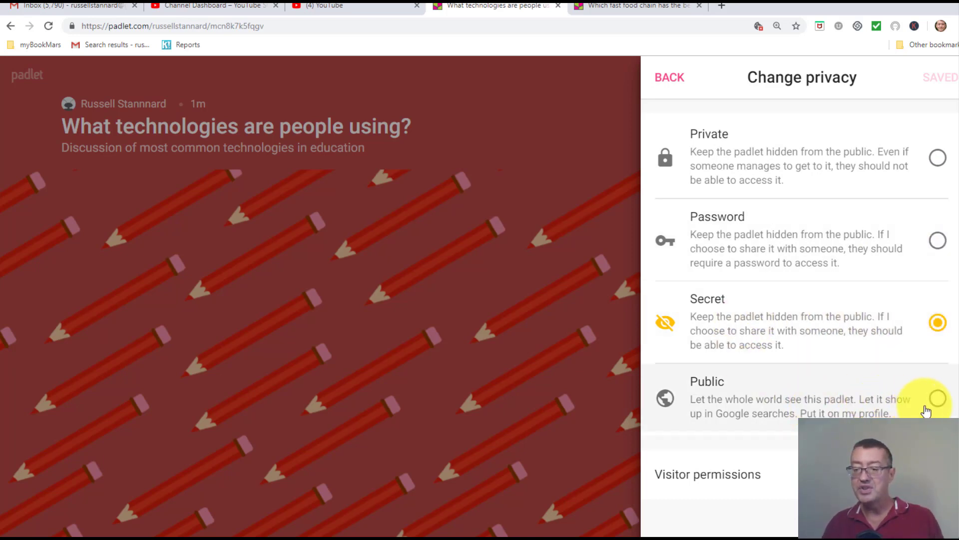
{"action": "left_click", "coordinate": [939, 400]}
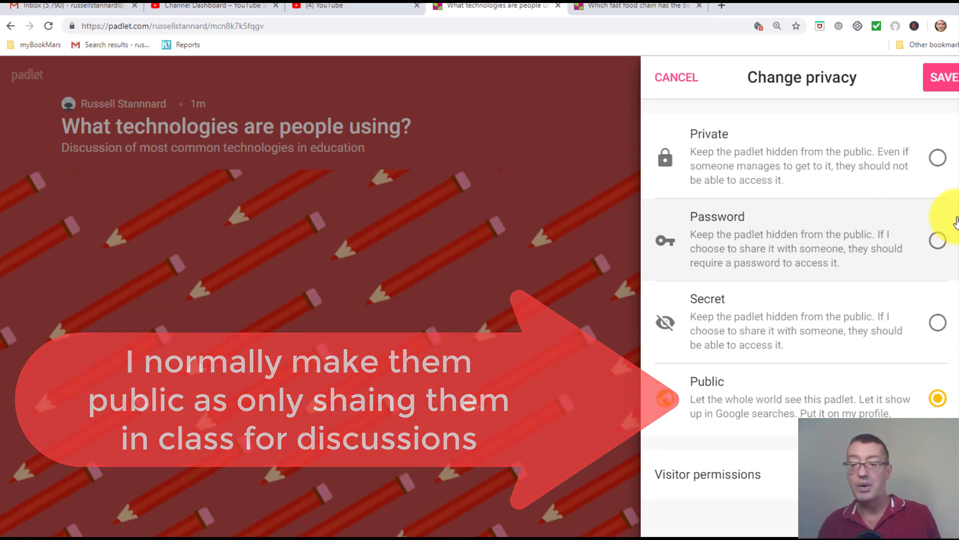
{"action": "left_click", "coordinate": [944, 78]}
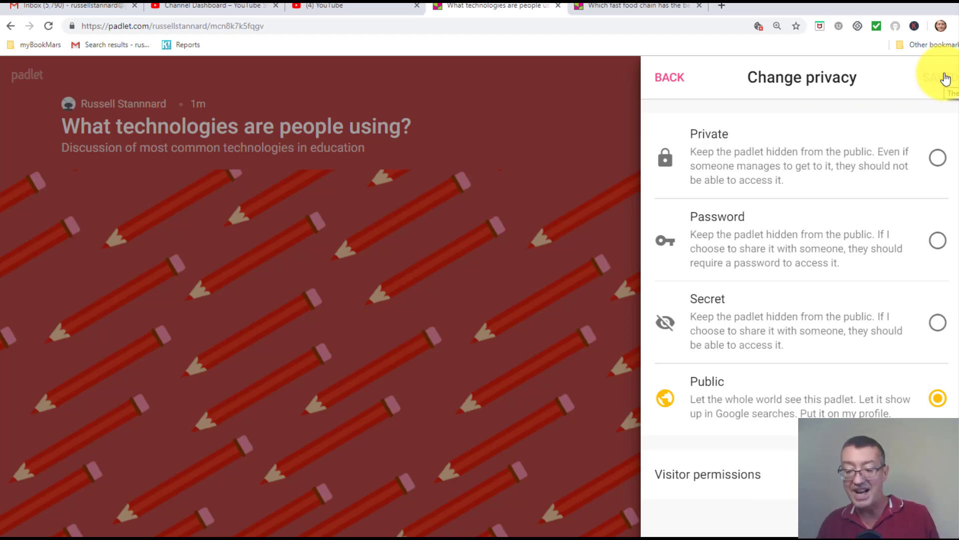
{"action": "left_click", "coordinate": [667, 81]}
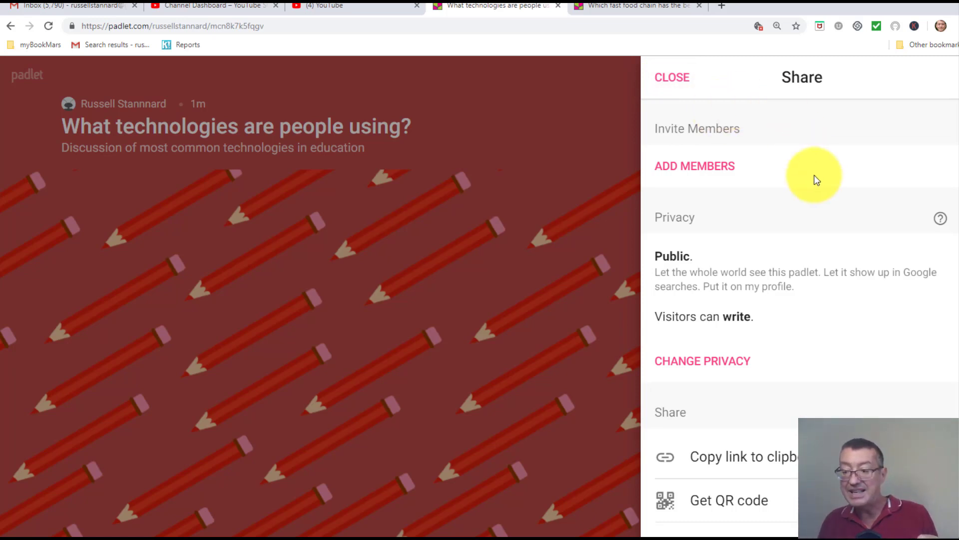
Step: Copy the padlet's share link to the clipboard
{"action": "scroll", "coordinate": [956, 270], "scroll_direction": "down", "scroll_amount": 1}
{"action": "scroll", "coordinate": [952, 270], "scroll_direction": "down", "scroll_amount": 3}
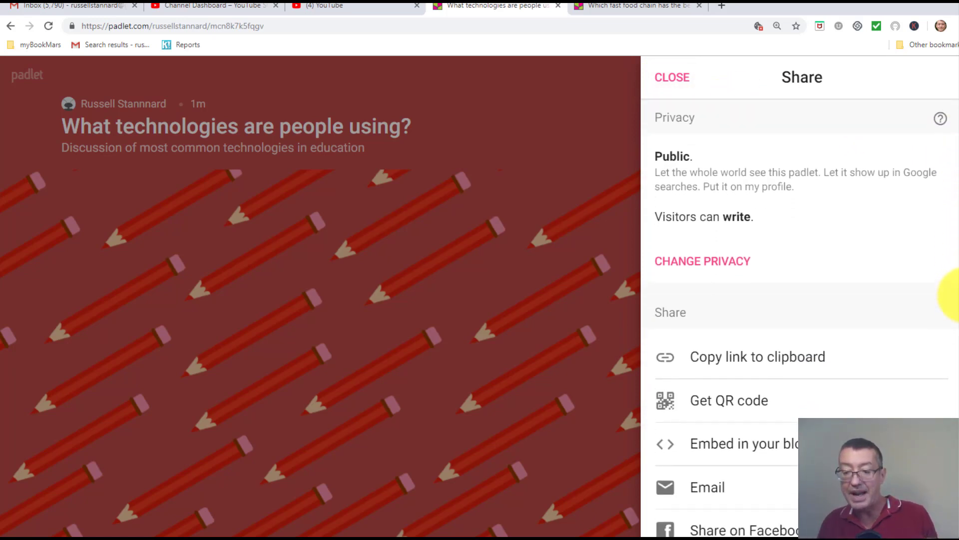
{"action": "left_click", "coordinate": [778, 352]}
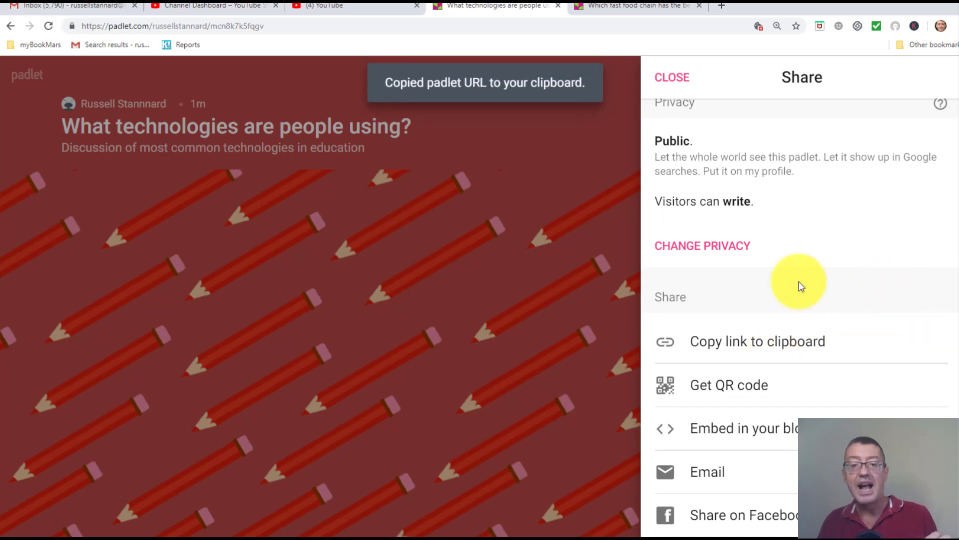
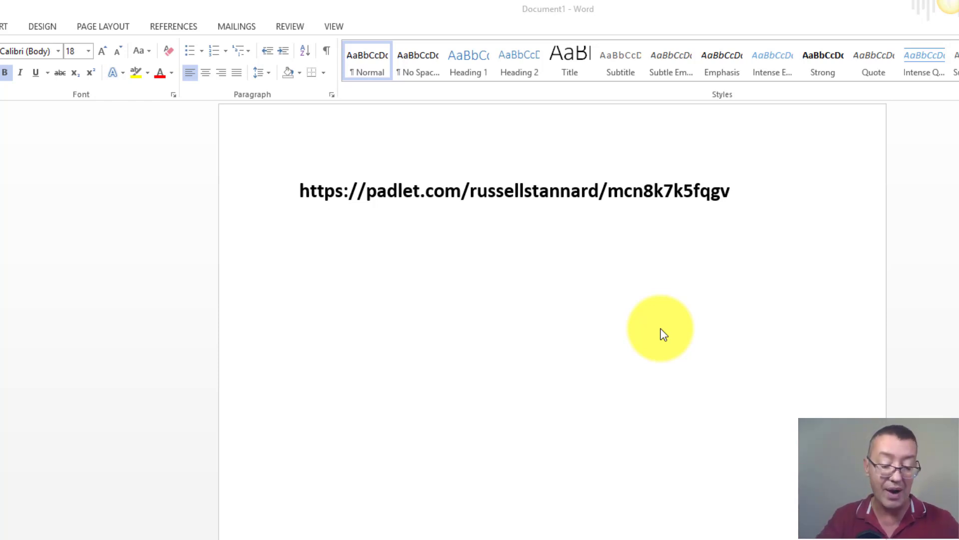
Step: Switch to TinyURL in the browser, create a short link for the copied padlet address and copy it
{"action": "key", "text": "alt+Tab"}
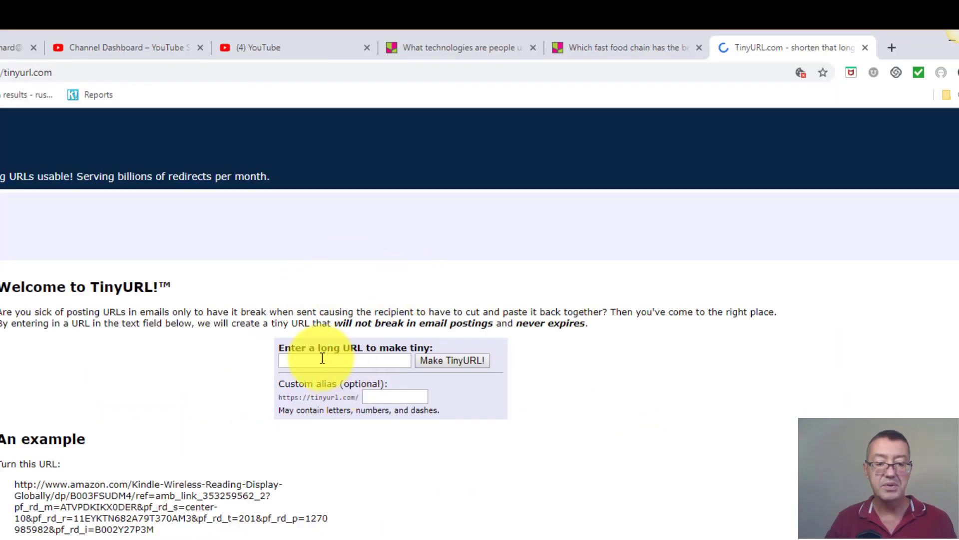
{"action": "left_click", "coordinate": [322, 362]}
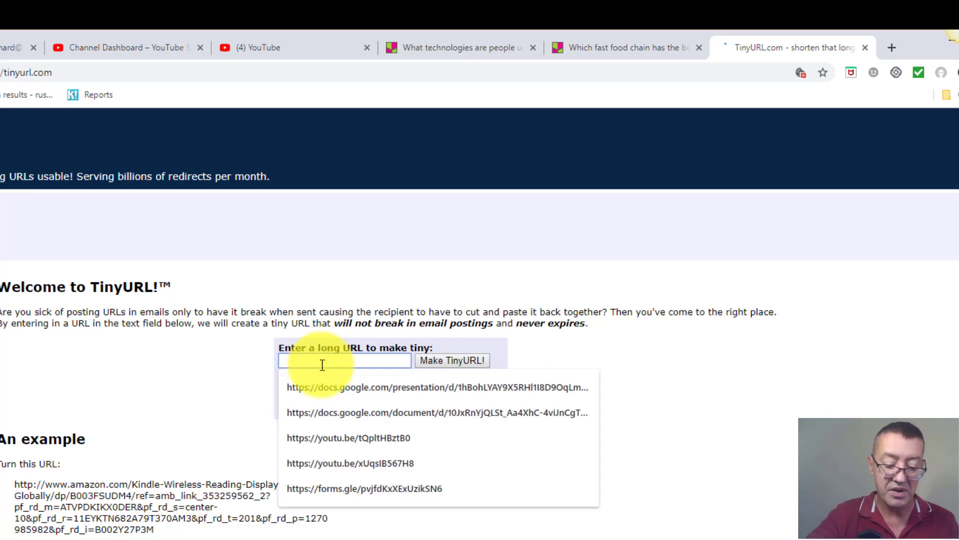
{"action": "key", "text": "ctrl+v"}
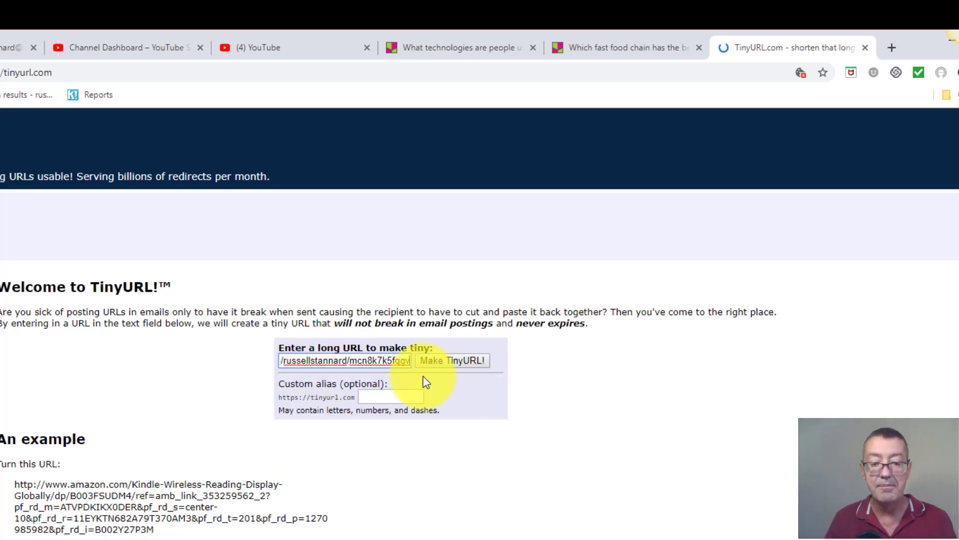
{"action": "left_click", "coordinate": [463, 361]}
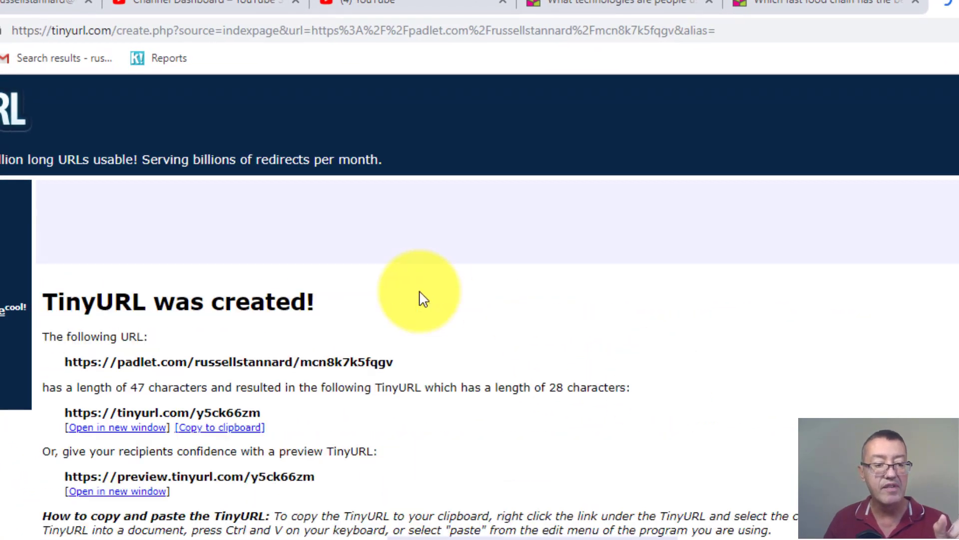
{"action": "left_click", "coordinate": [233, 430]}
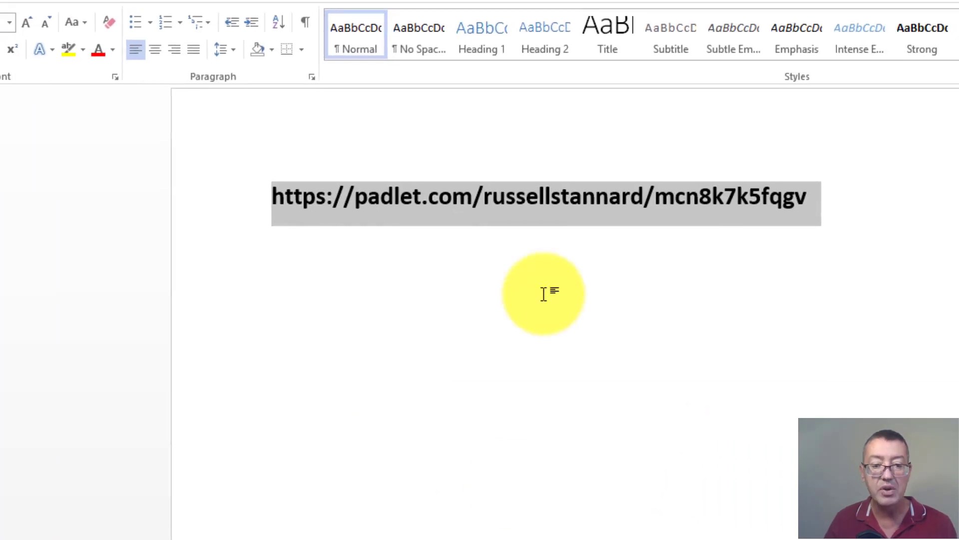
{"action": "left_click", "coordinate": [724, 187]}
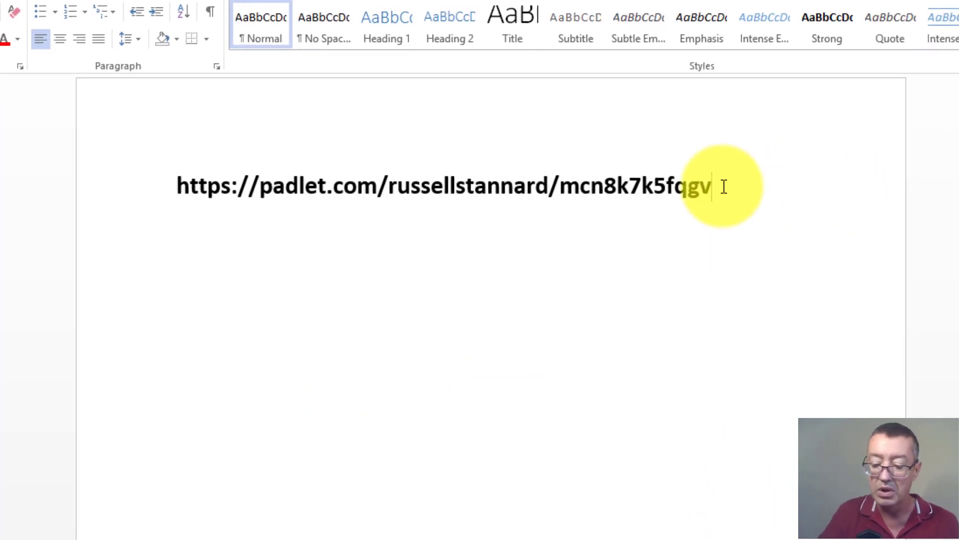
{"action": "key", "text": "Return"}
{"action": "key", "text": "Return"}
{"action": "key", "text": "ctrl+v"}
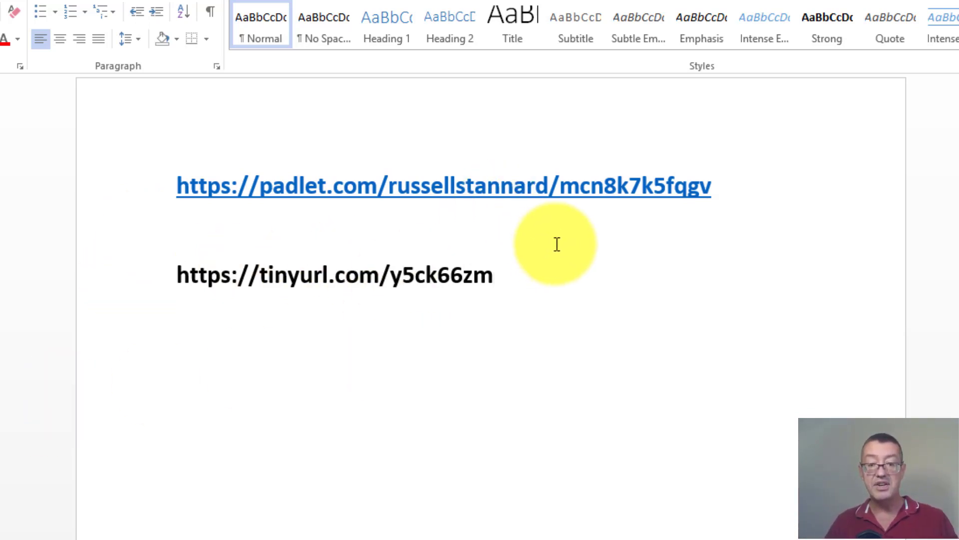
Step: Copy the shortened TinyURL link from the Word document
{"action": "left_click_drag", "start_coordinate": [522, 265], "coordinate": [178, 271]}
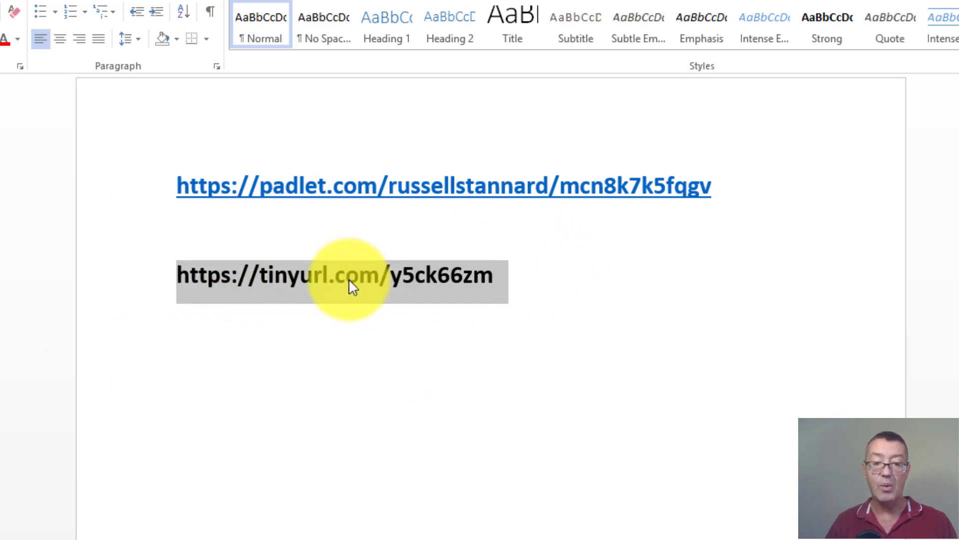
{"action": "right_click", "coordinate": [356, 296]}
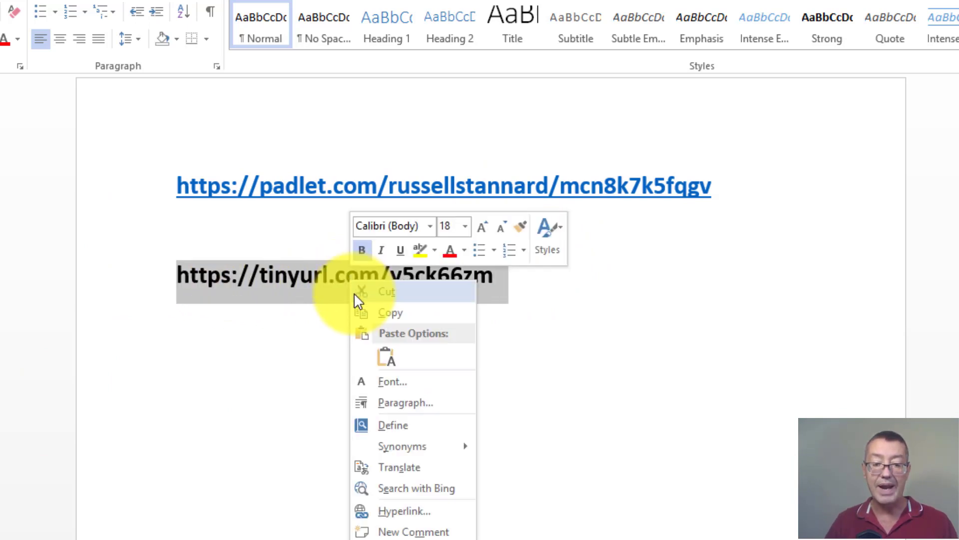
{"action": "left_click", "coordinate": [389, 319]}
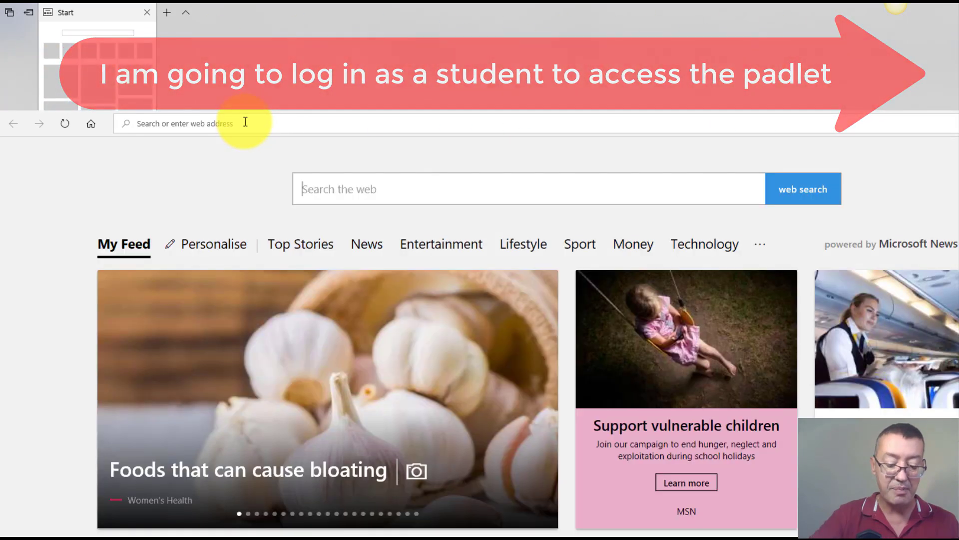
{"action": "key", "text": "ctrl+v"}
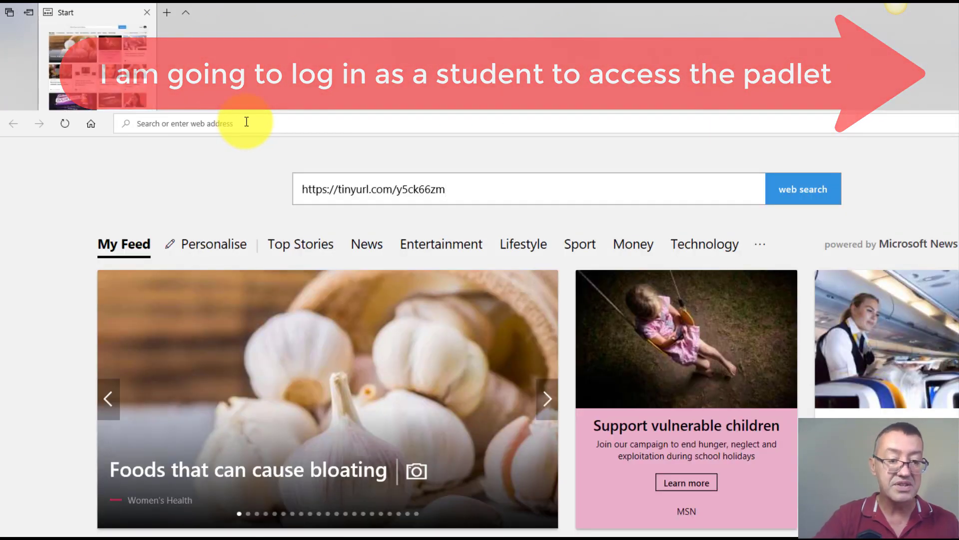
{"action": "left_click", "coordinate": [264, 120]}
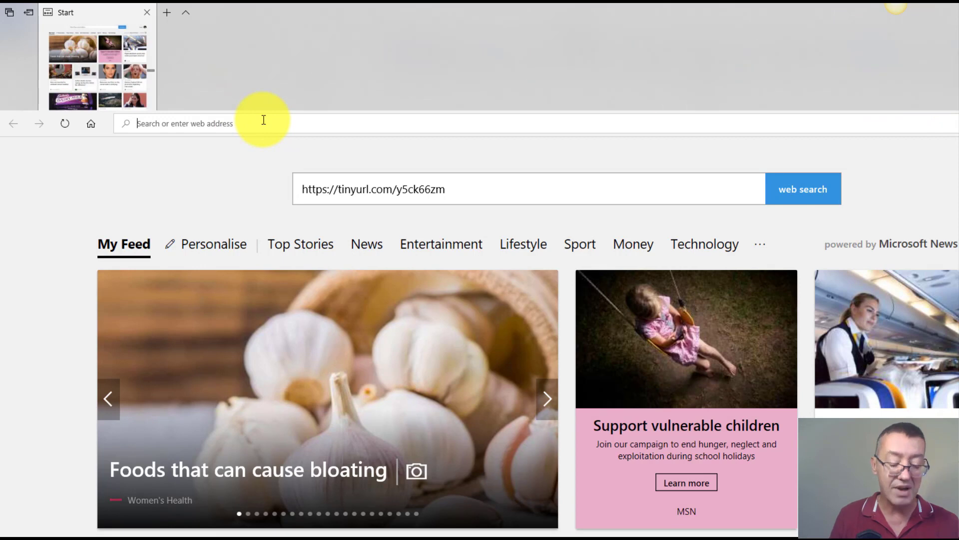
{"action": "key", "text": "ctrl+v"}
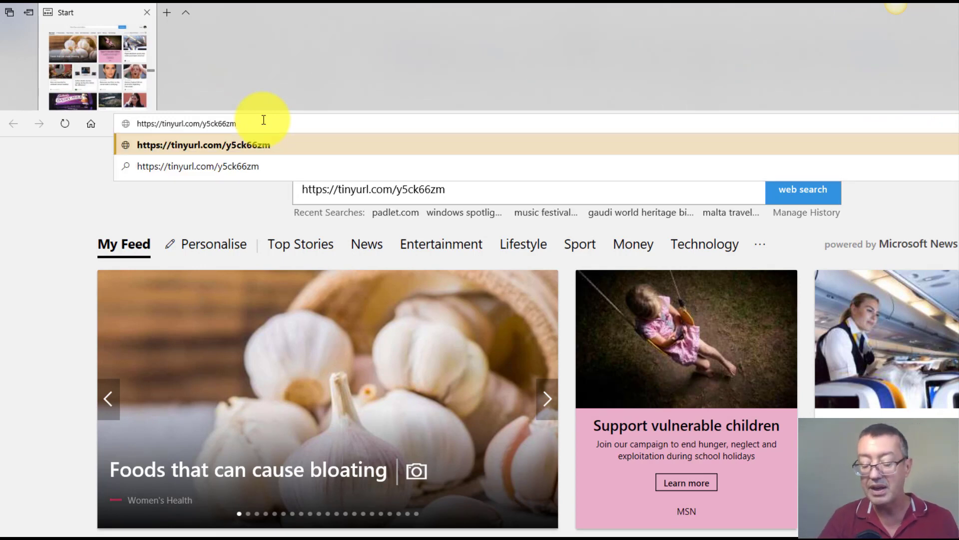
{"action": "key", "text": "Return"}
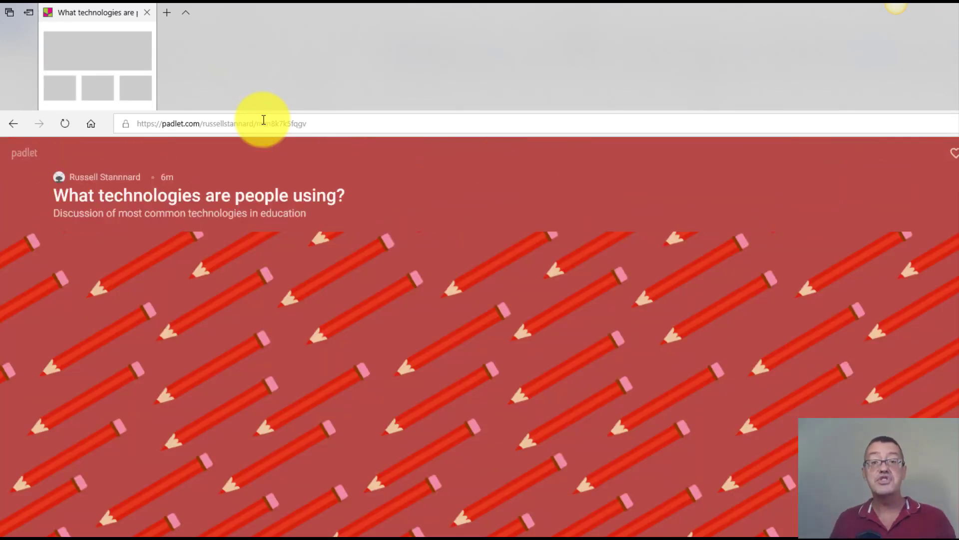
Step: Create a new post on the padlet and enter the student's first name, capitalised, as its title
{"action": "double_click", "coordinate": [423, 328]}
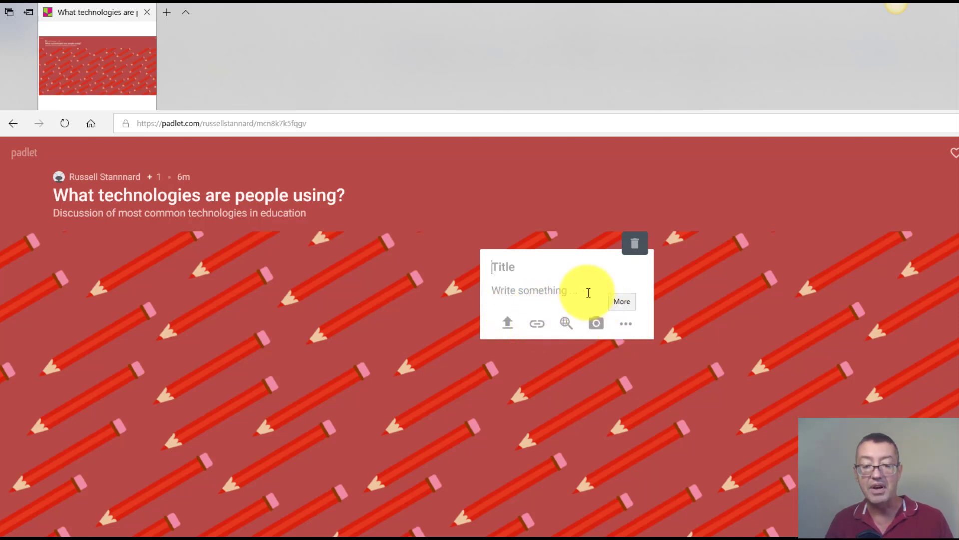
{"action": "left_click", "coordinate": [533, 261]}
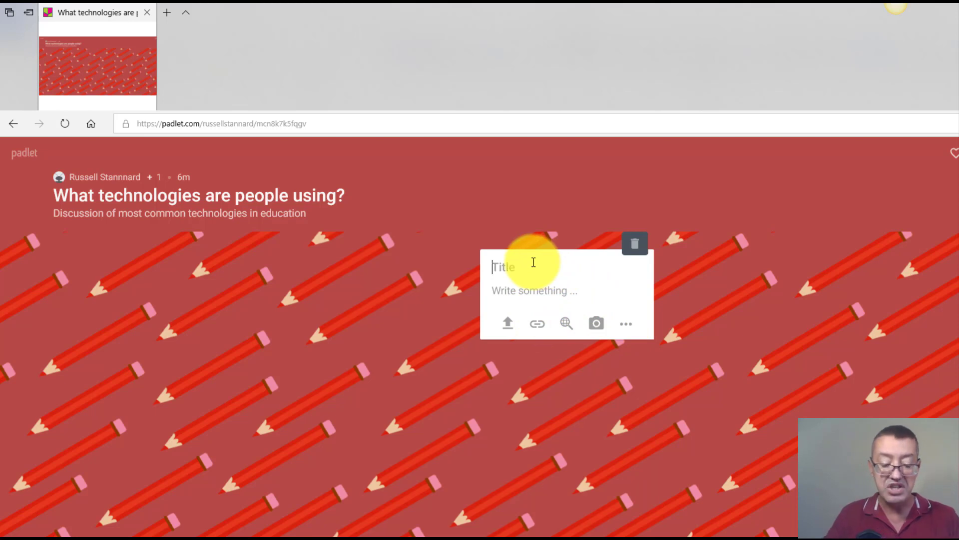
{"action": "type", "text": "riss"}
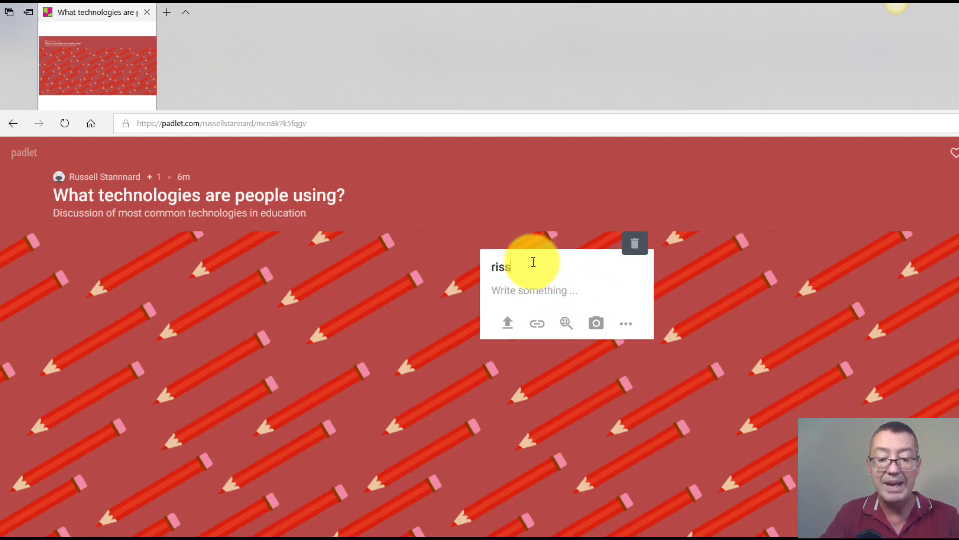
{"action": "key", "text": "BackSpace"}
{"action": "key", "text": "BackSpace"}
{"action": "key", "text": "BackSpace"}
{"action": "key", "text": "BackSpace"}
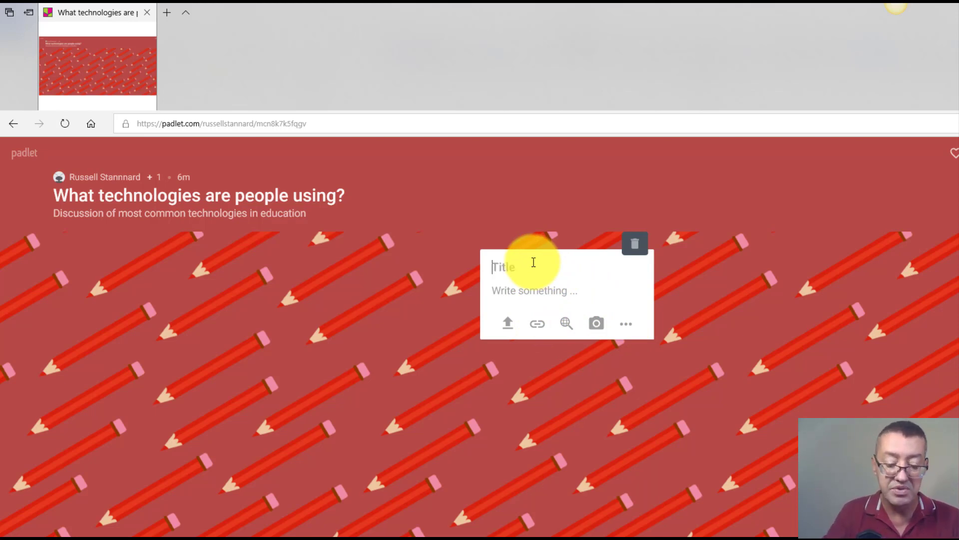
{"action": "type", "text": "R"}
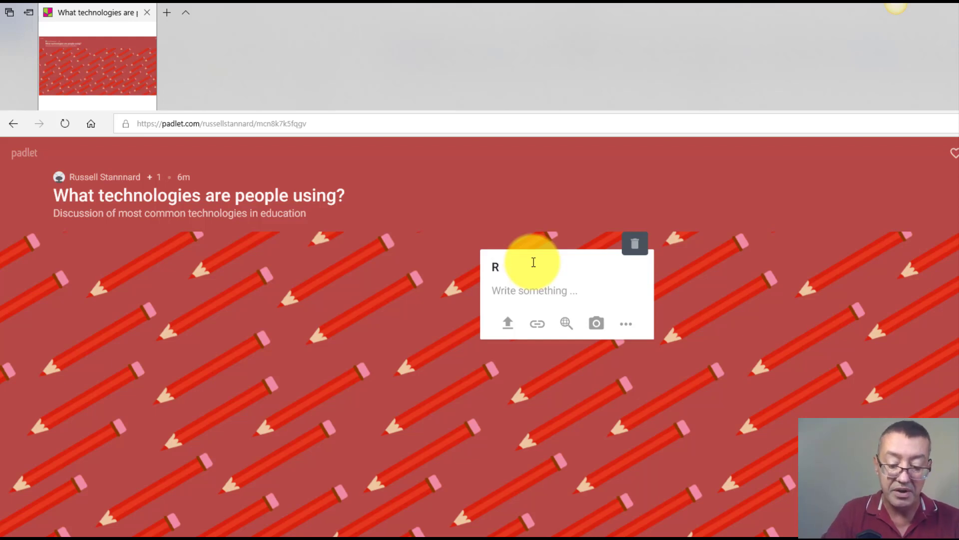
{"action": "type", "text": "ussell"}
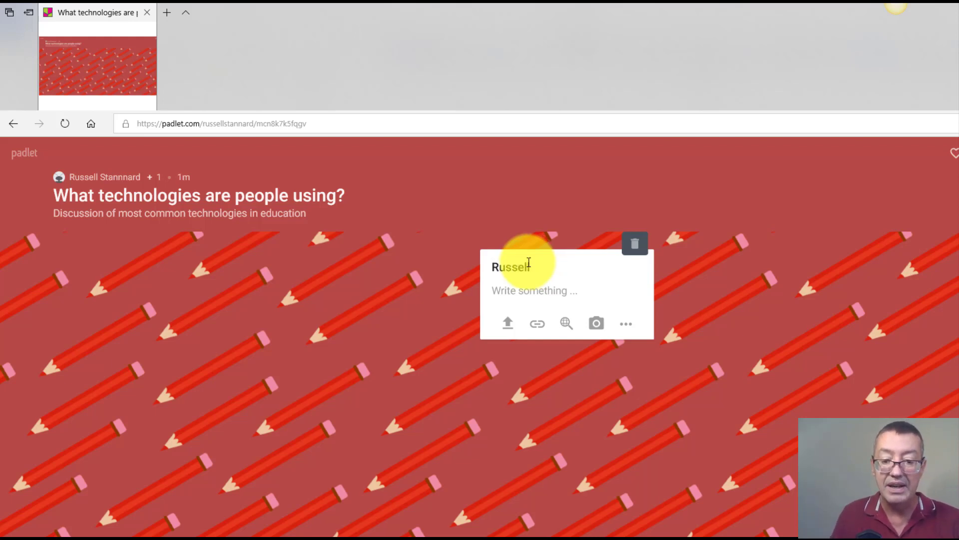
Step: Write "I love screen capture technology" as the body text of the new post
{"action": "left_click", "coordinate": [512, 288]}
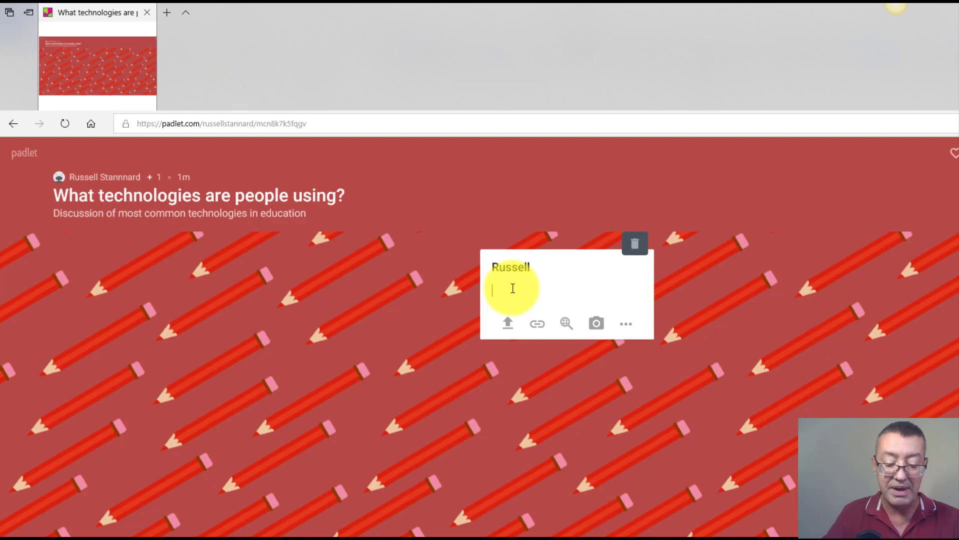
{"action": "type", "text": "I love scree"}
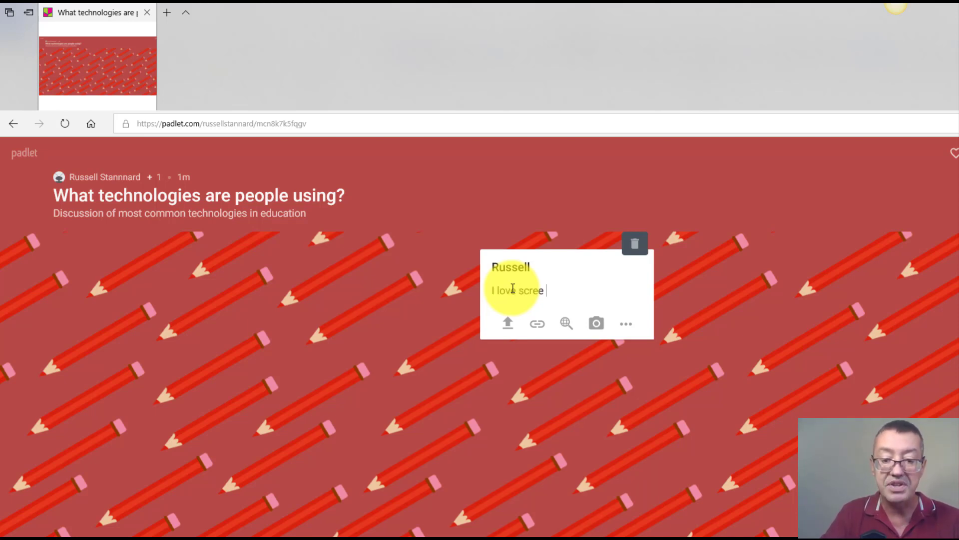
{"action": "type", "text": "n cap"}
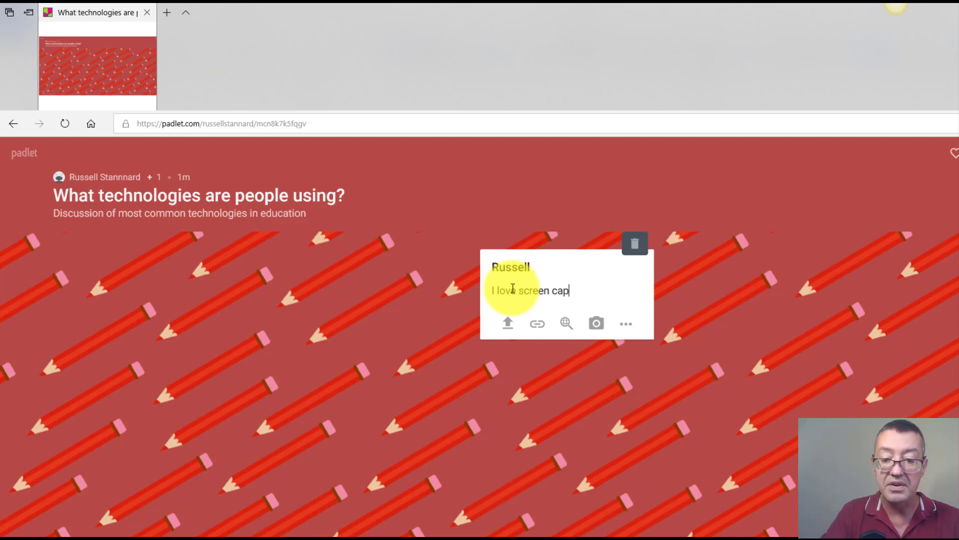
{"action": "type", "text": "ture te"}
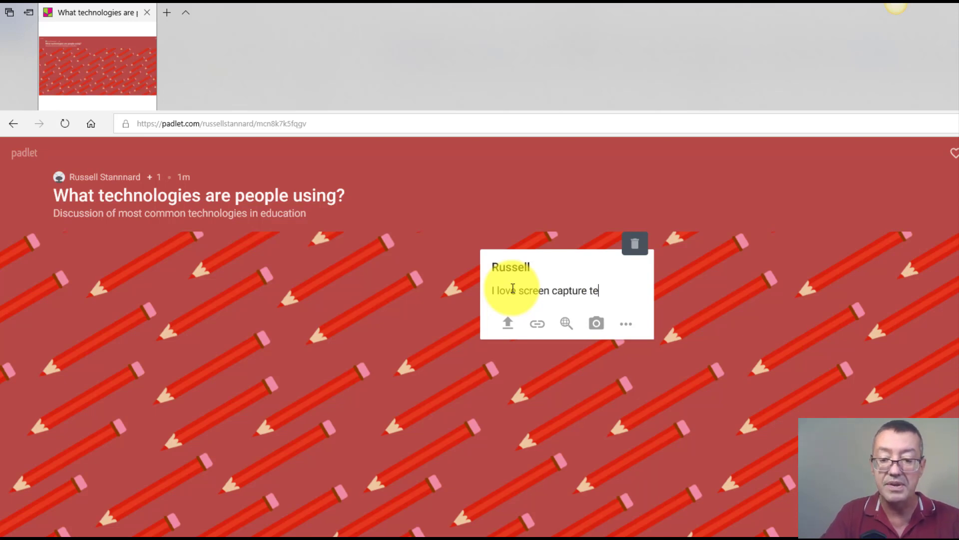
{"action": "type", "text": "chnology"}
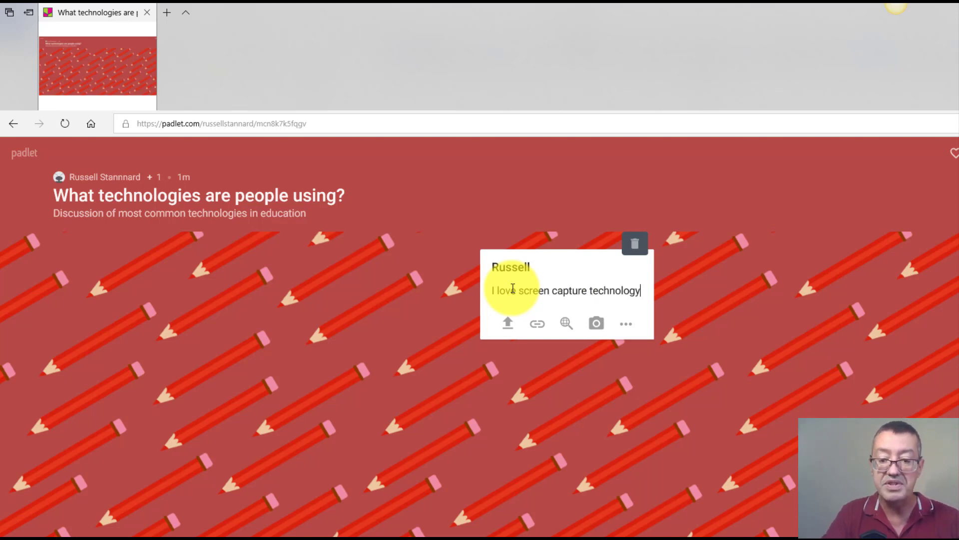
{"action": "key", "text": "Return"}
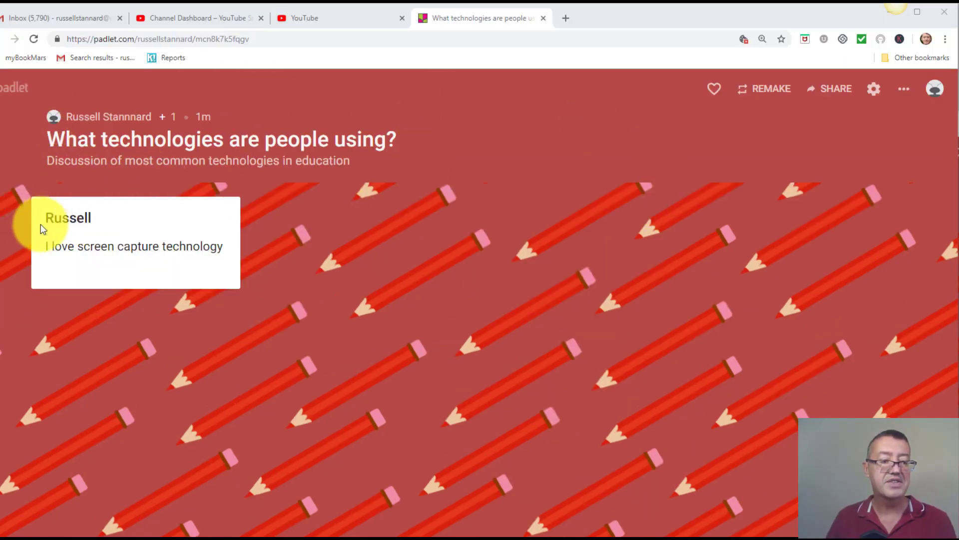
{"action": "mouse_move", "coordinate": [64, 214]}
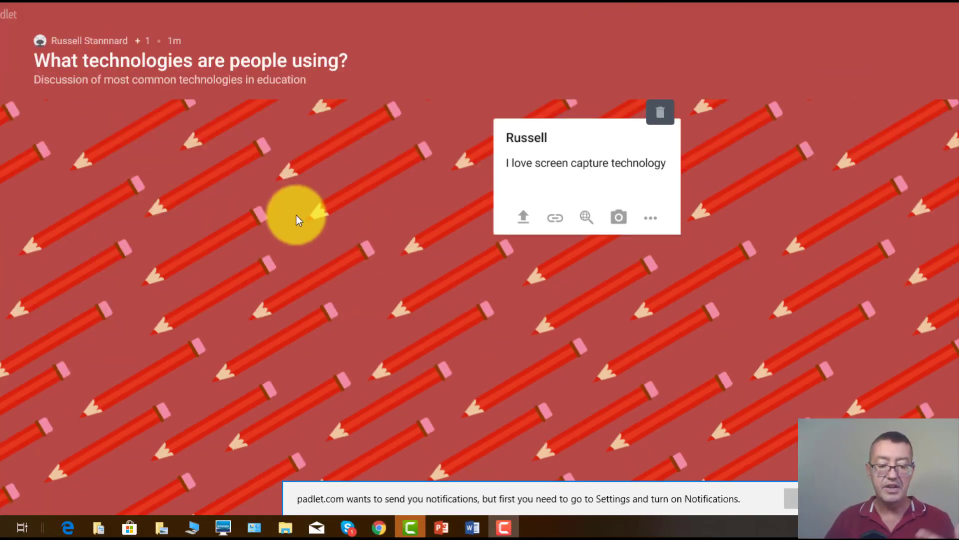
{"action": "double_click", "coordinate": [262, 202]}
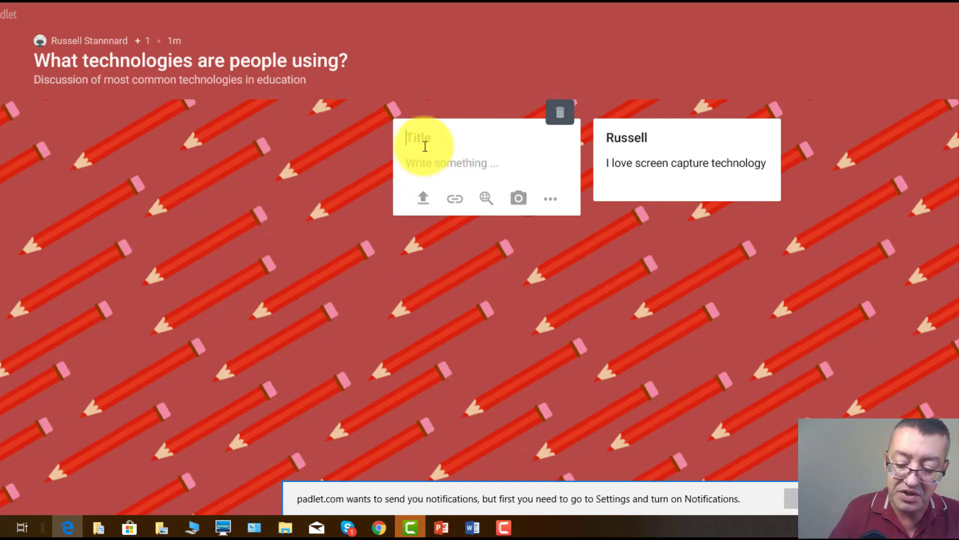
{"action": "type", "text": "Russell"}
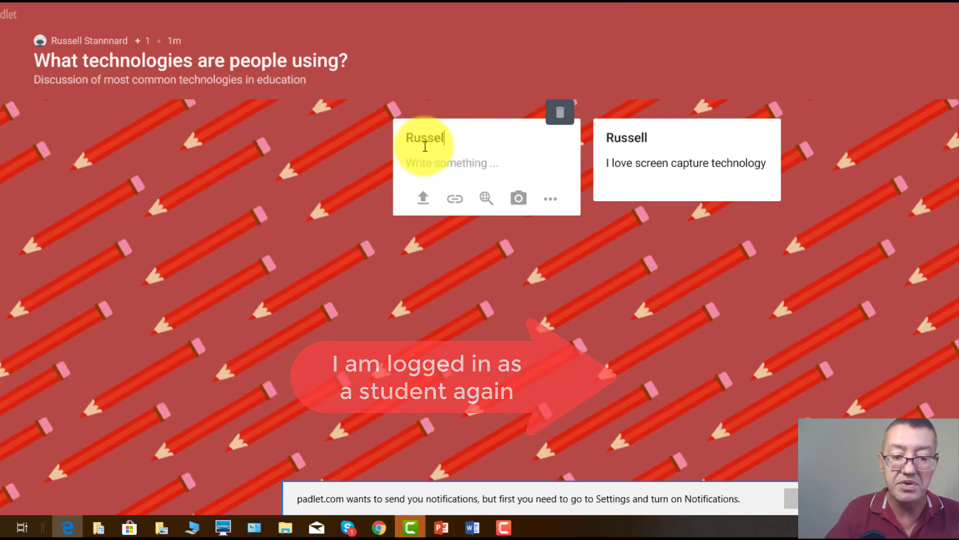
{"action": "left_click", "coordinate": [455, 200]}
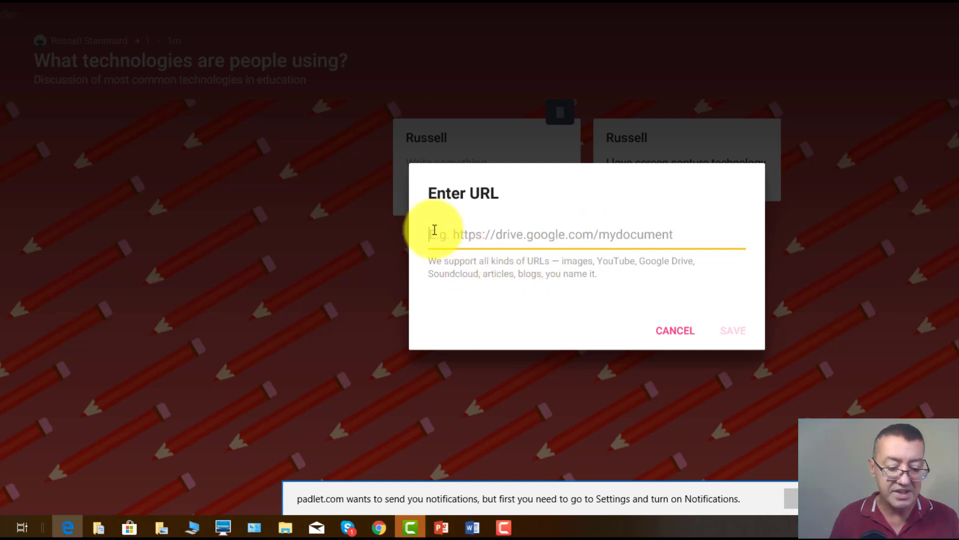
{"action": "type", "text": "https://www.teachertrainingvideos.com/"}
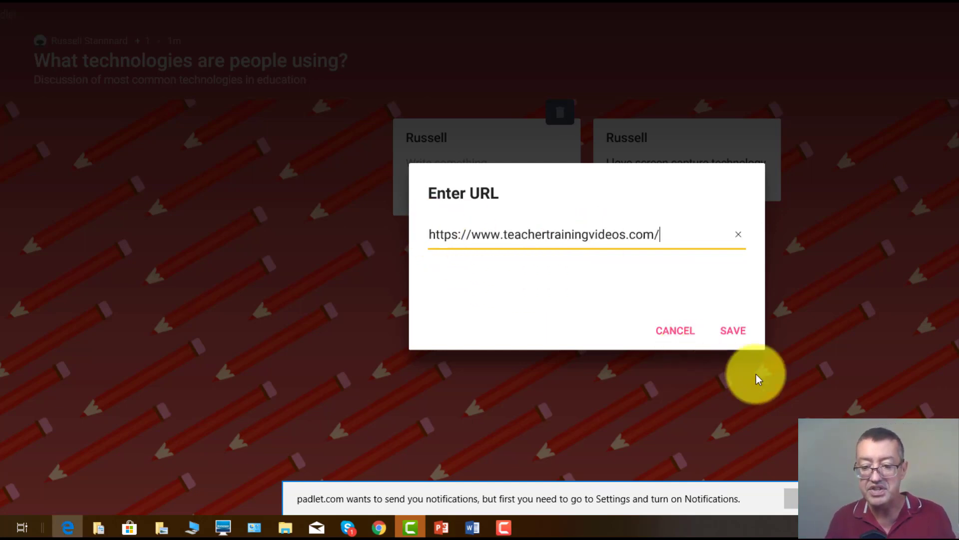
{"action": "left_click", "coordinate": [731, 332]}
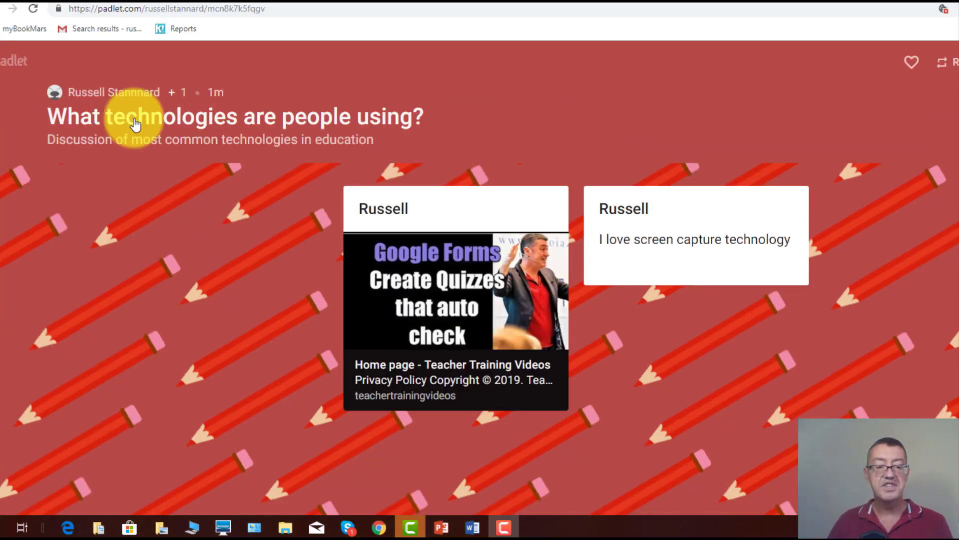
Step: Export the "What is blended learning" padlet as a PDF with A4 page size and portrait orientation
{"action": "mouse_move", "coordinate": [417, 287]}
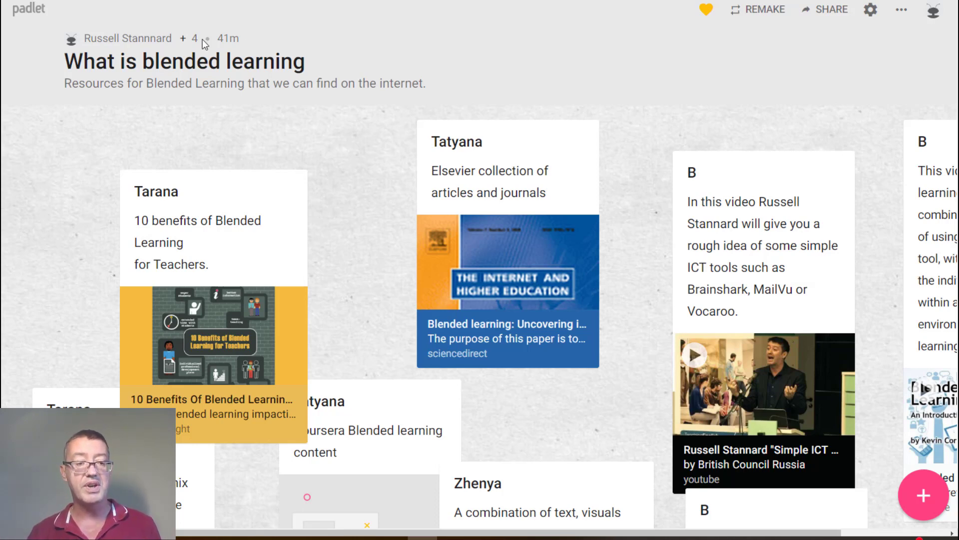
{"action": "left_click", "coordinate": [832, 11]}
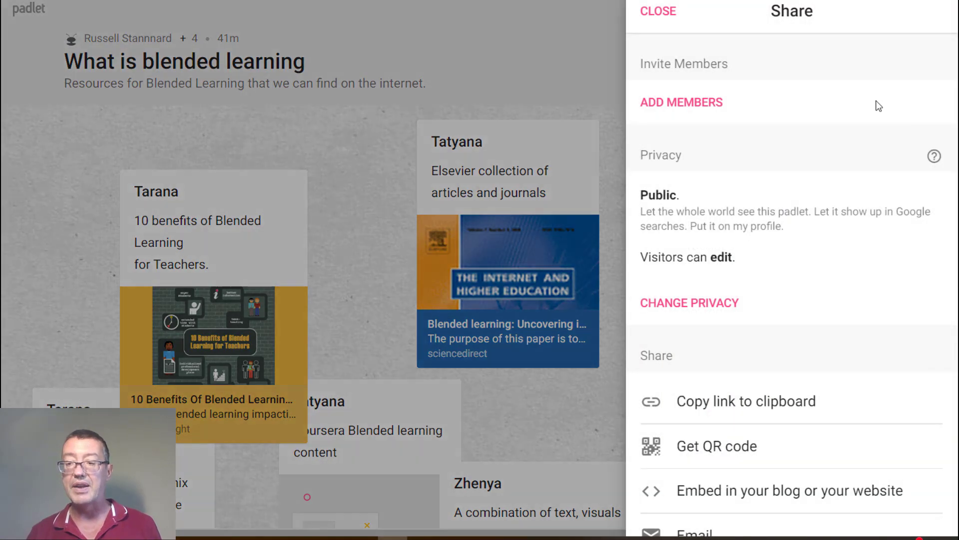
{"action": "scroll", "coordinate": [753, 258], "scroll_direction": "down", "scroll_amount": 10}
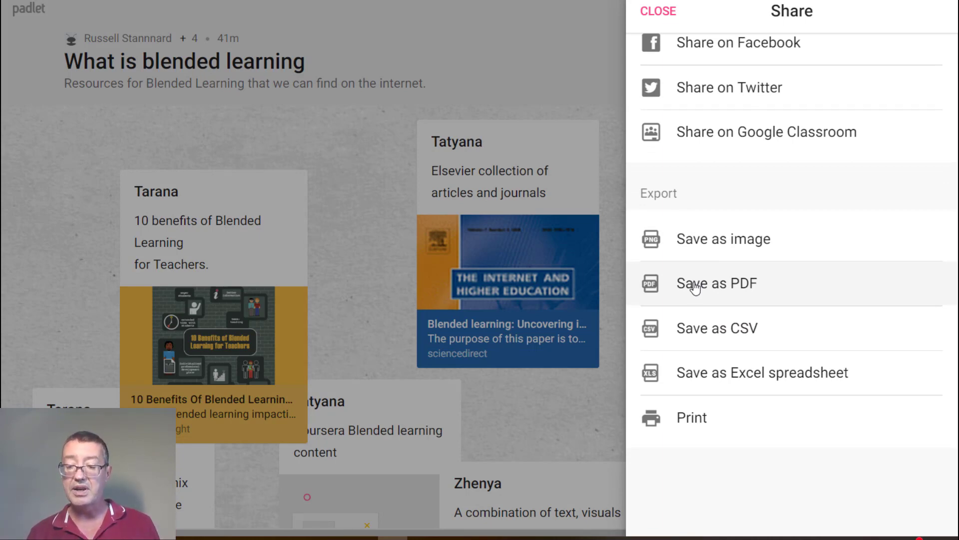
{"action": "left_click", "coordinate": [694, 288]}
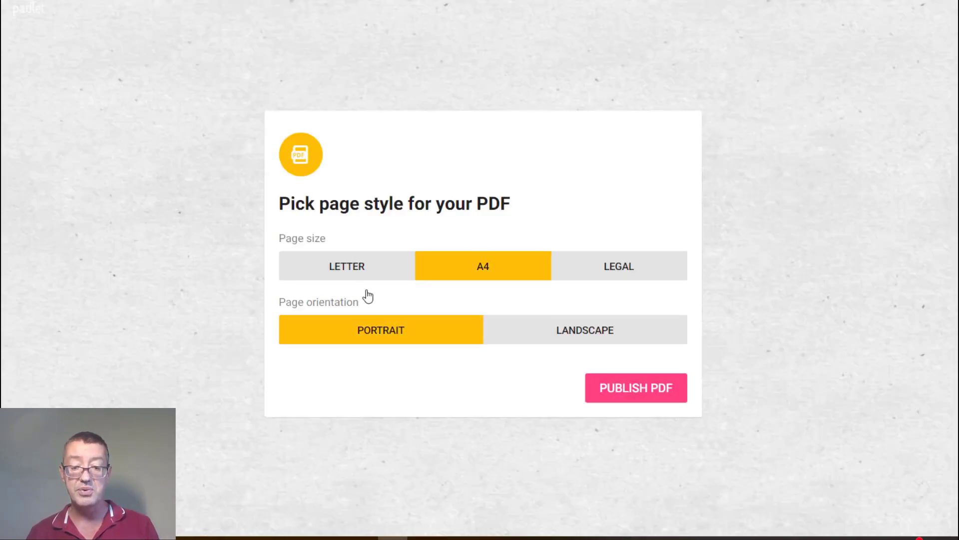
{"action": "left_click", "coordinate": [649, 392]}
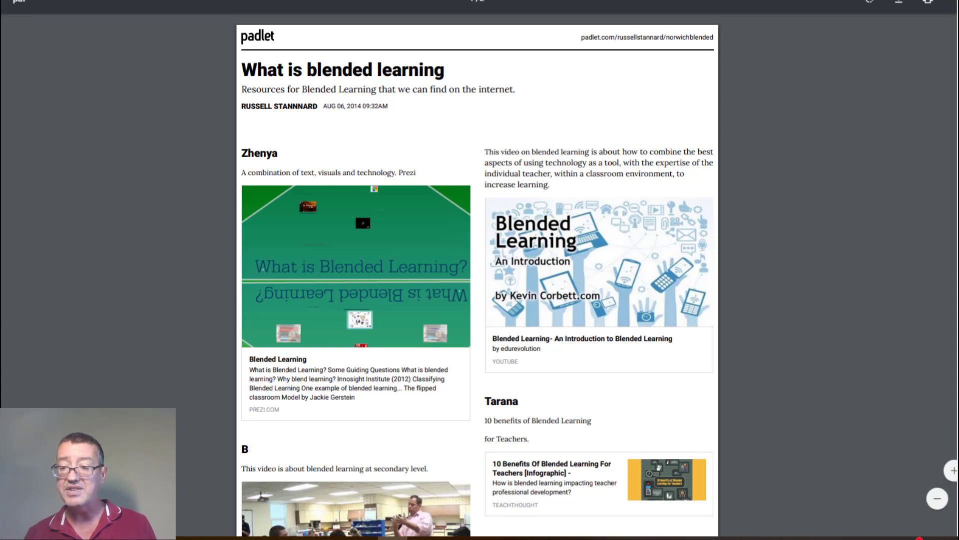
Step: Look through the pages of the exported blended learning PDF and download it
{"action": "scroll", "coordinate": [949, 280], "scroll_direction": "down", "scroll_amount": 20}
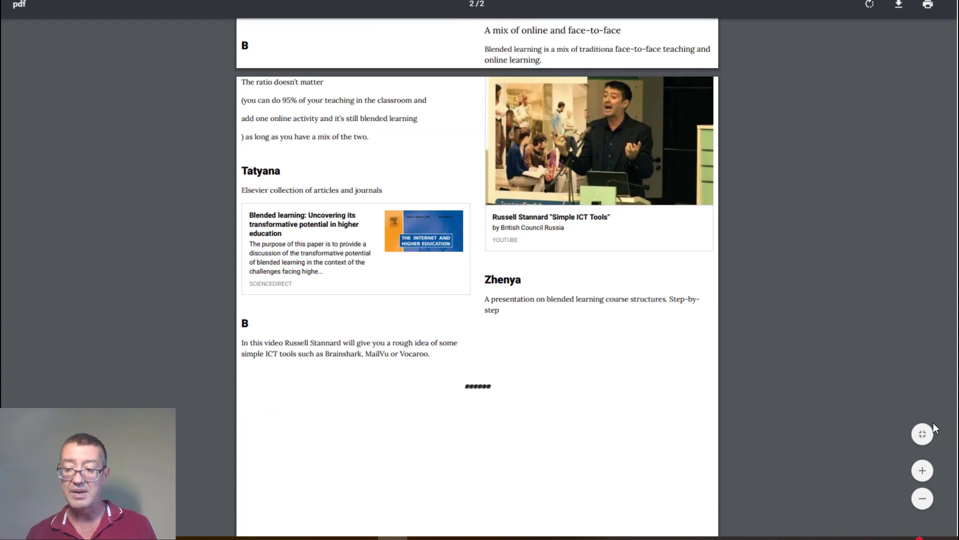
{"action": "scroll", "coordinate": [944, 460], "scroll_direction": "up", "scroll_amount": 20}
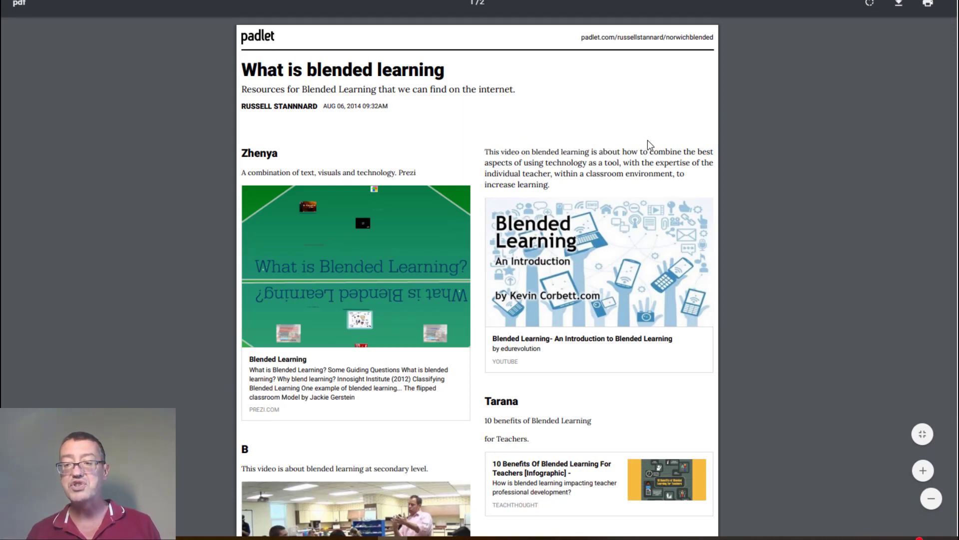
{"action": "left_click", "coordinate": [899, 5]}
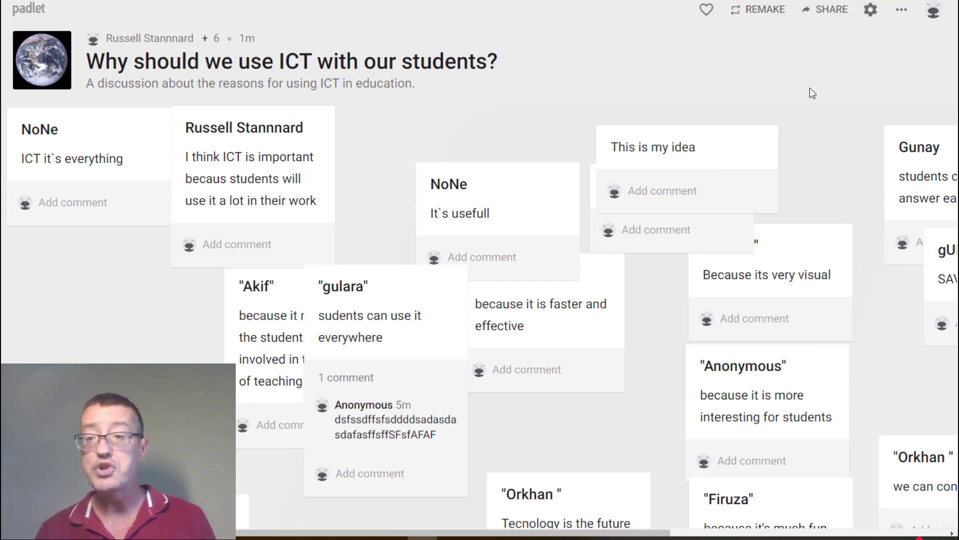
Step: Save the "Why should we use ICT with our students?" padlet as an image from its sharing options, and close those options
{"action": "left_click", "coordinate": [834, 10]}
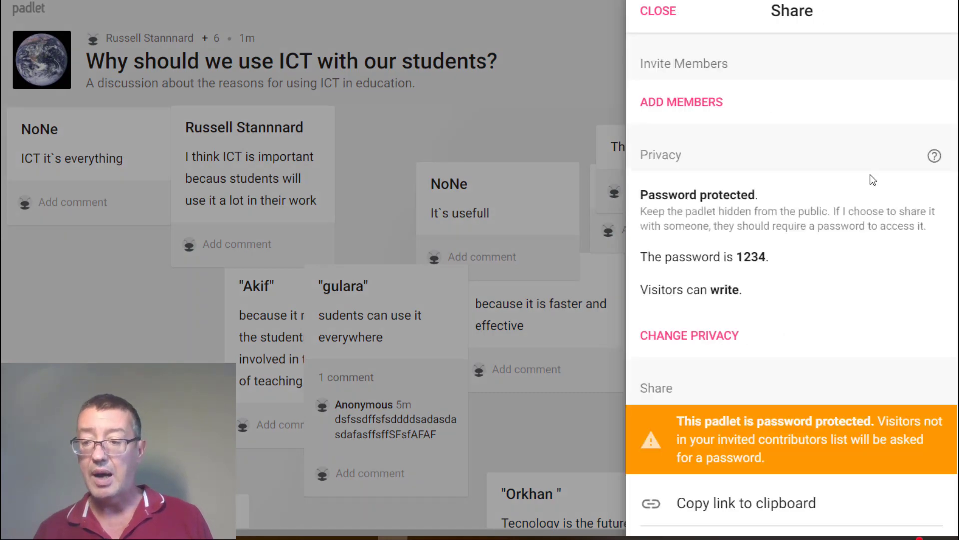
{"action": "scroll", "coordinate": [948, 306], "scroll_direction": "down", "scroll_amount": 10}
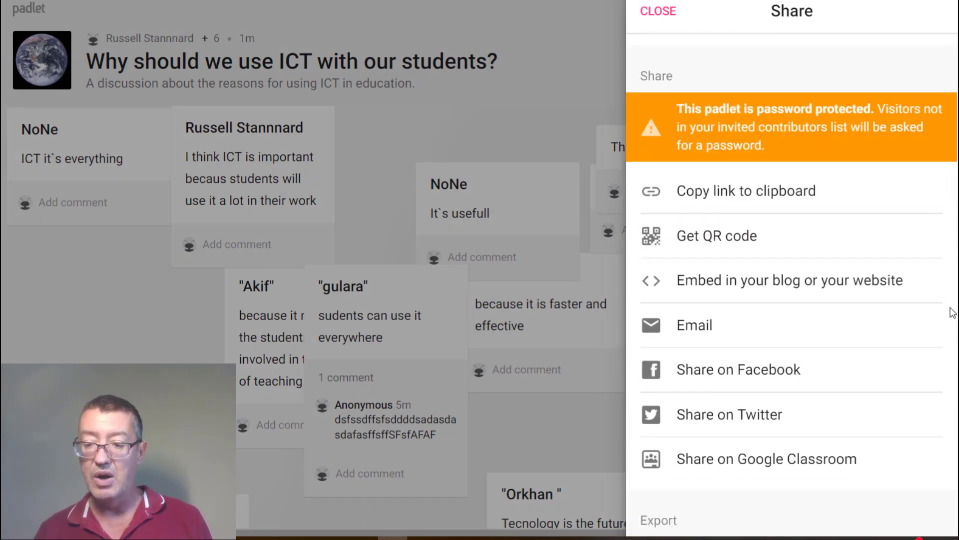
{"action": "scroll", "coordinate": [944, 395], "scroll_direction": "down", "scroll_amount": 1}
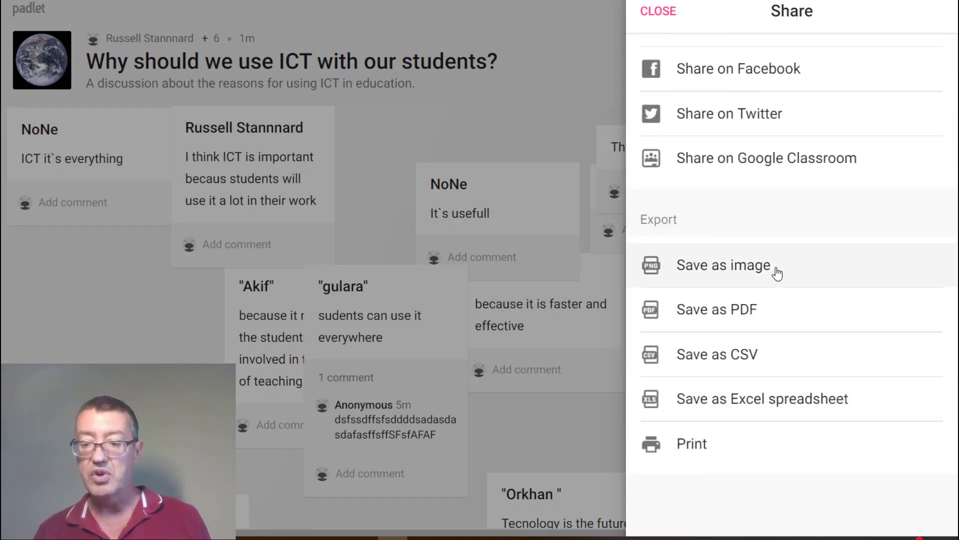
{"action": "left_click", "coordinate": [715, 267]}
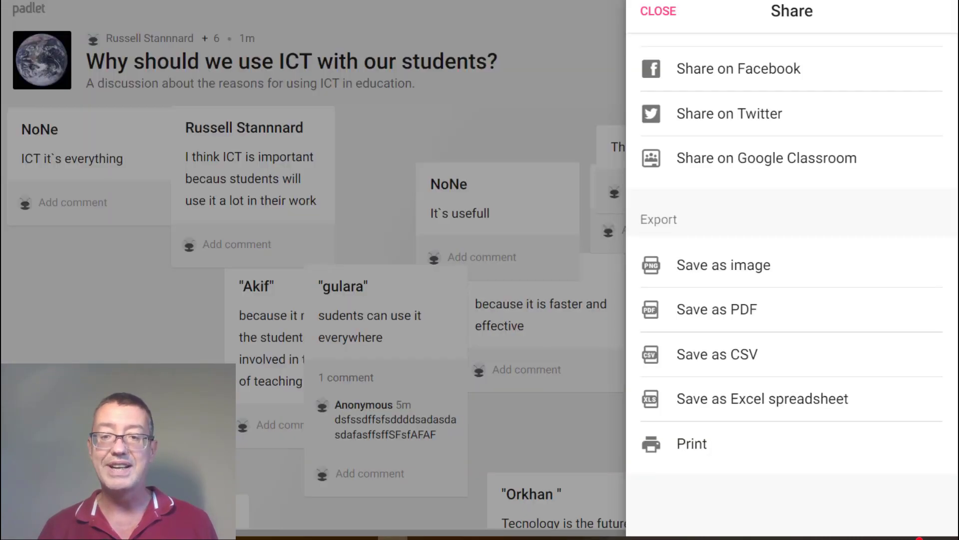
{"action": "left_click", "coordinate": [654, 11]}
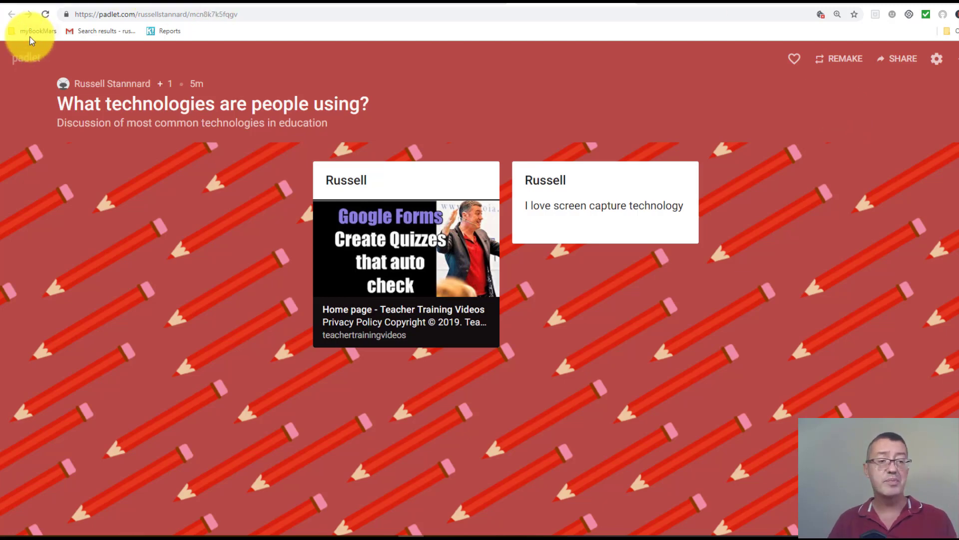
Step: Return to the dashboard and delete the "What technologies are people using?" padlet, confirming the deletion
{"action": "left_click", "coordinate": [30, 59]}
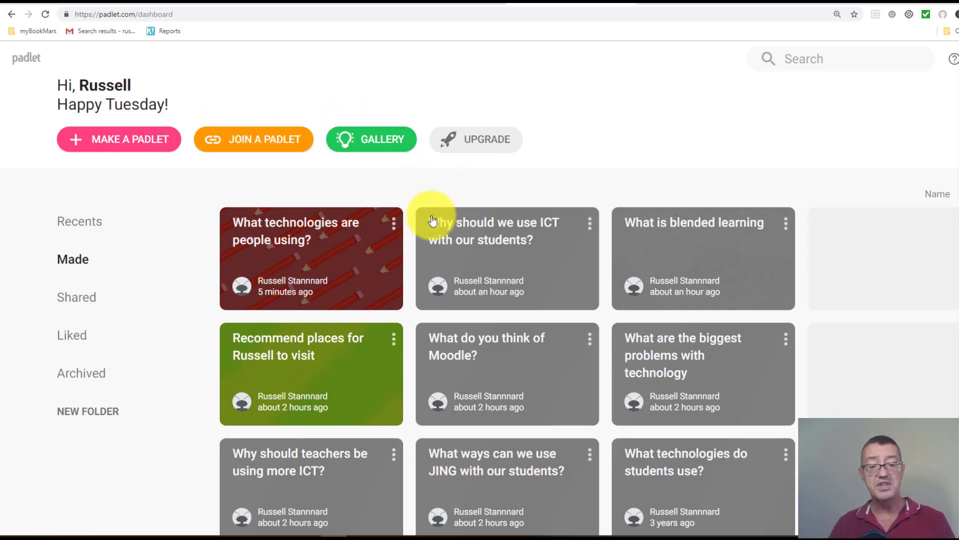
{"action": "left_click", "coordinate": [395, 224]}
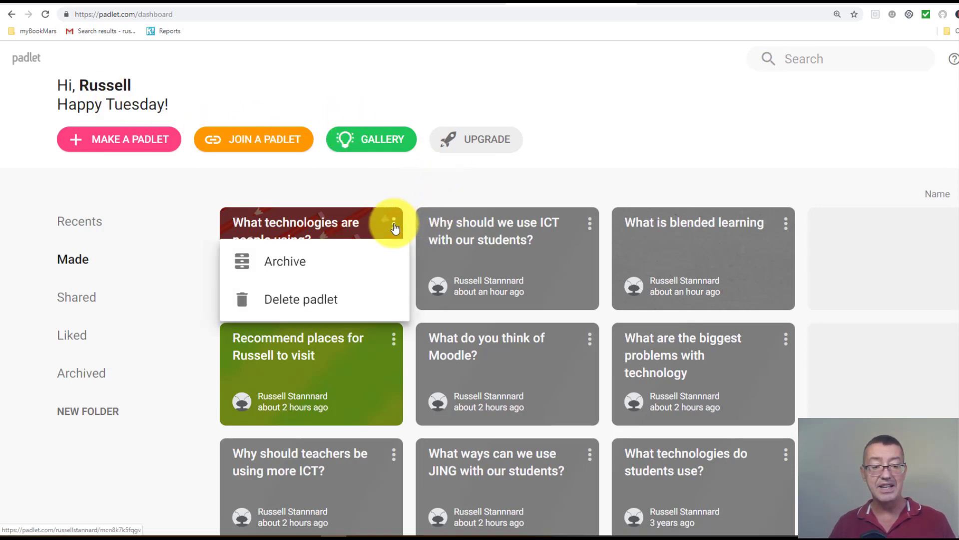
{"action": "left_click", "coordinate": [298, 302]}
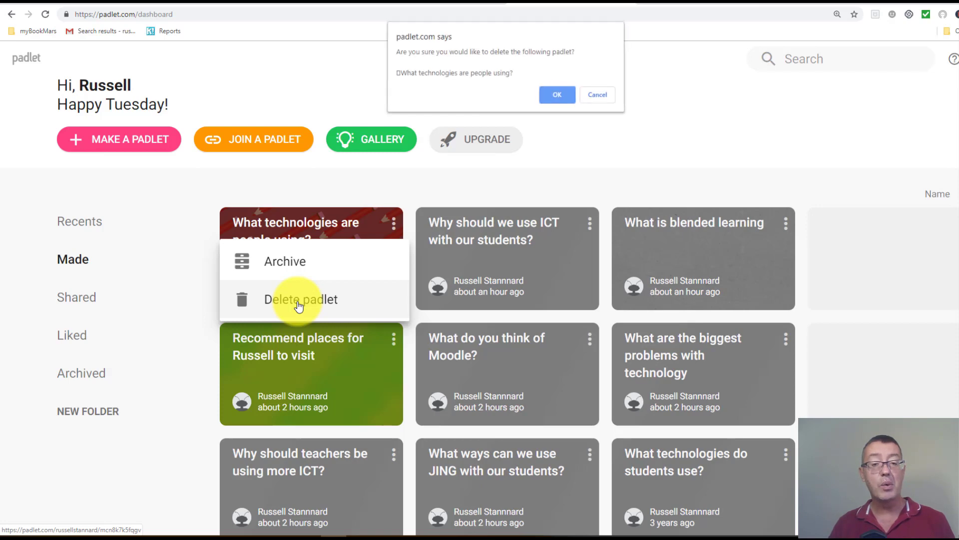
{"action": "left_click", "coordinate": [559, 96]}
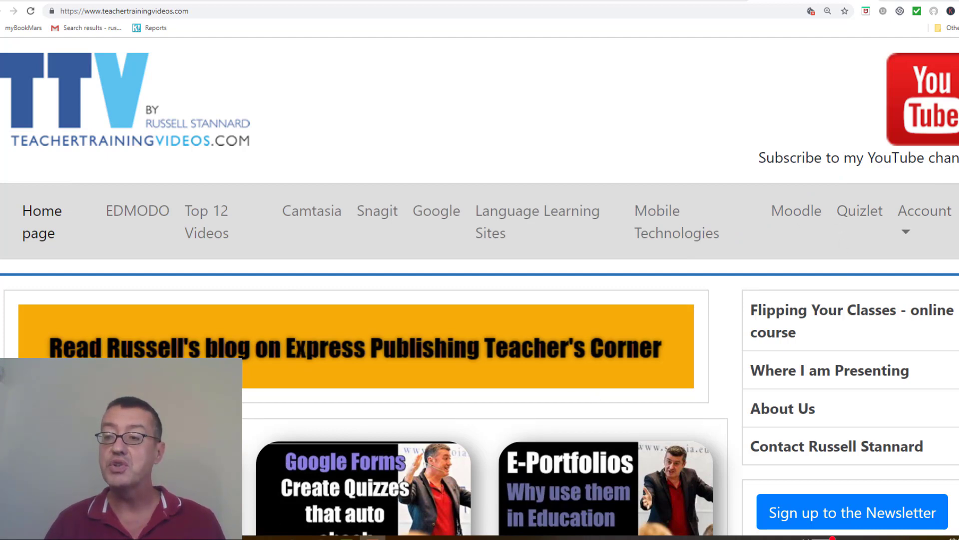
Step: Look through the video tutorials listed on the teachertrainingvideos.com home page
{"action": "scroll", "coordinate": [825, 328], "scroll_direction": "down", "scroll_amount": 4}
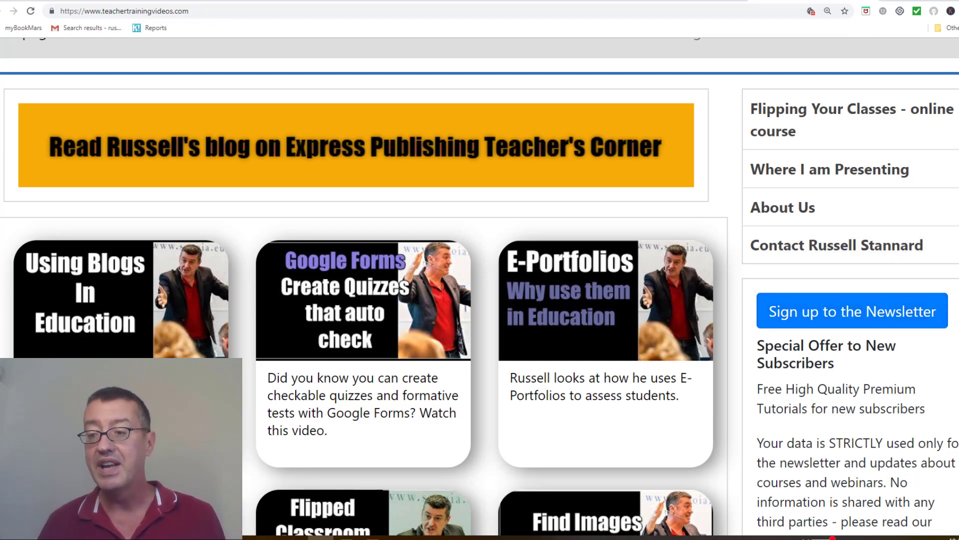
{"action": "scroll", "coordinate": [954, 114], "scroll_direction": "up", "scroll_amount": 4}
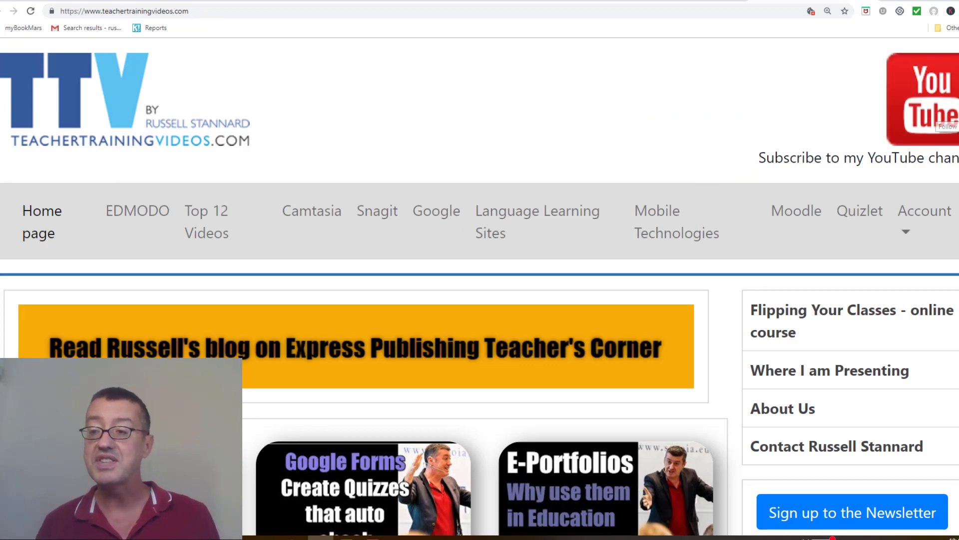
{"action": "scroll", "coordinate": [782, 349], "scroll_direction": "down", "scroll_amount": 10}
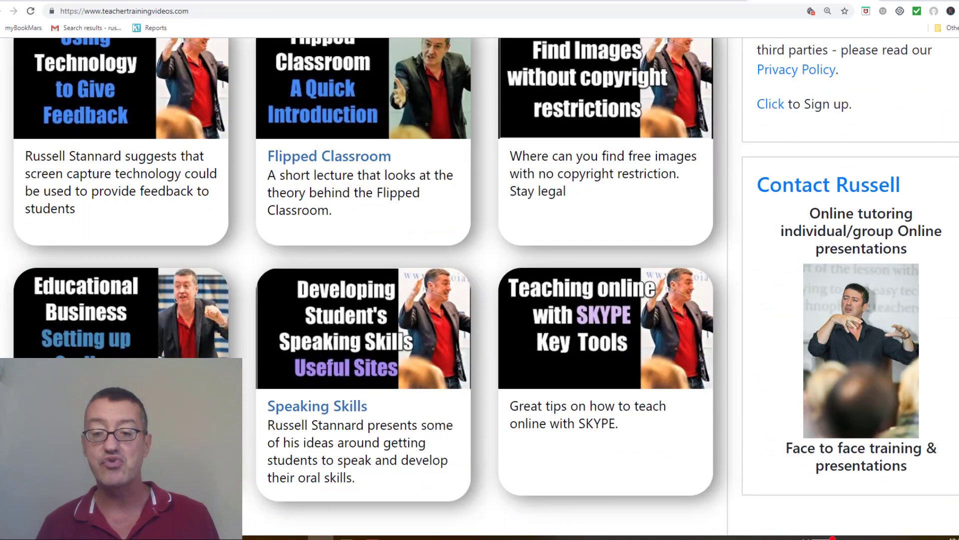